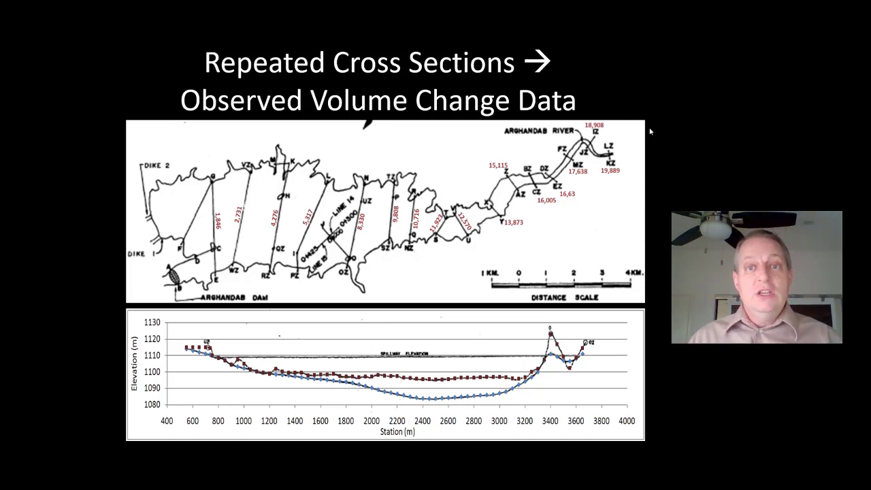
- Step through the slide animations that highlight the elevation chart, cross-section spacing and cross section 9,808, then advance
{"action": "left_click", "coordinate": [441, 387]}
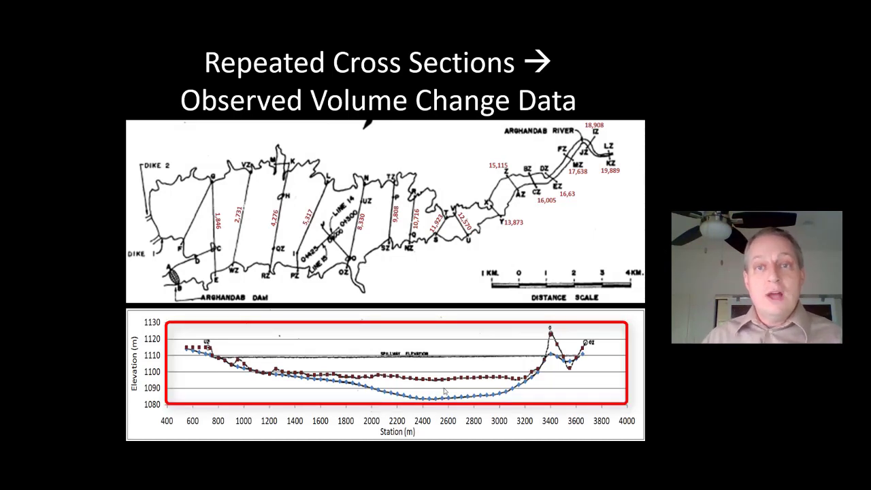
{"action": "left_click", "coordinate": [444, 390]}
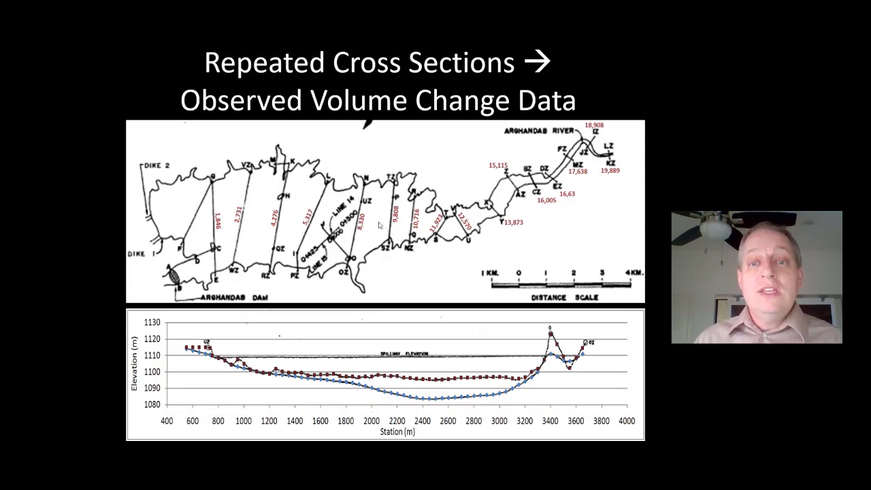
{"action": "left_click", "coordinate": [401, 223]}
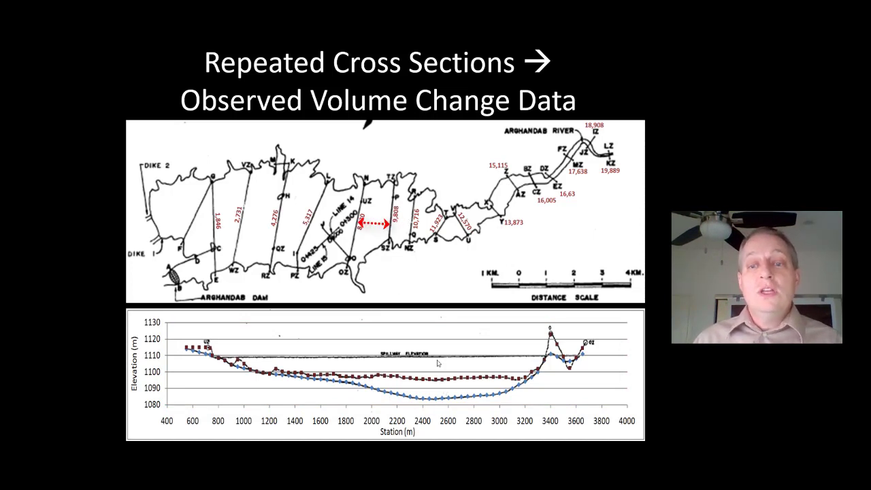
{"action": "left_click", "coordinate": [436, 389]}
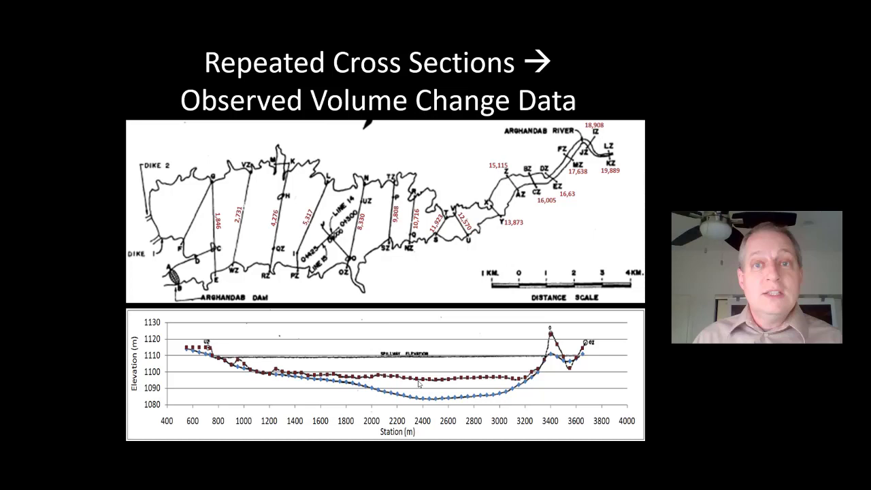
{"action": "left_click", "coordinate": [386, 194]}
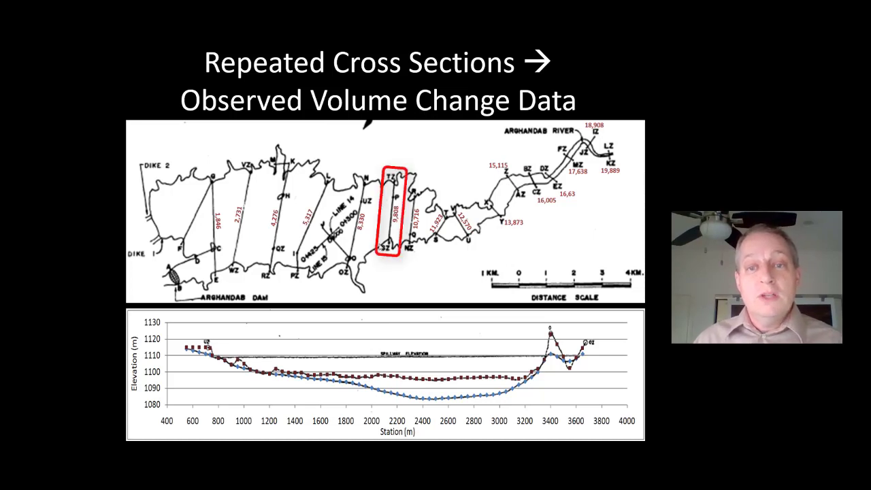
{"action": "left_click", "coordinate": [381, 242]}
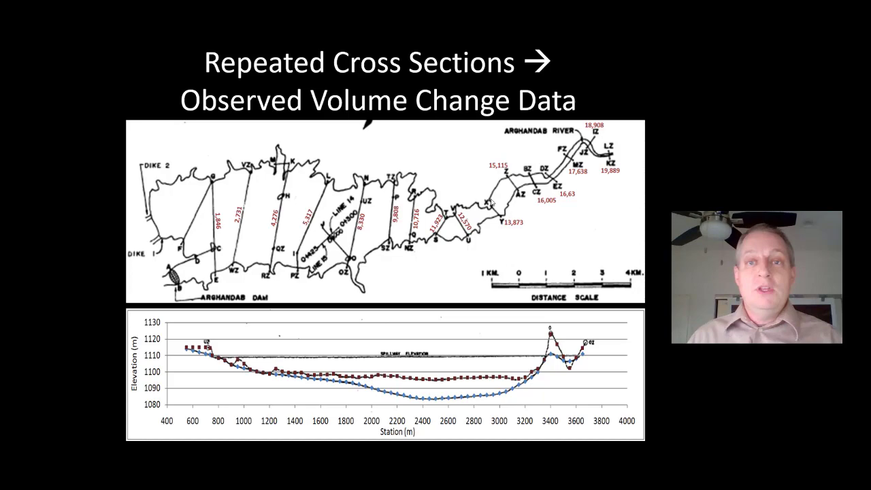
{"action": "key", "text": "Right"}
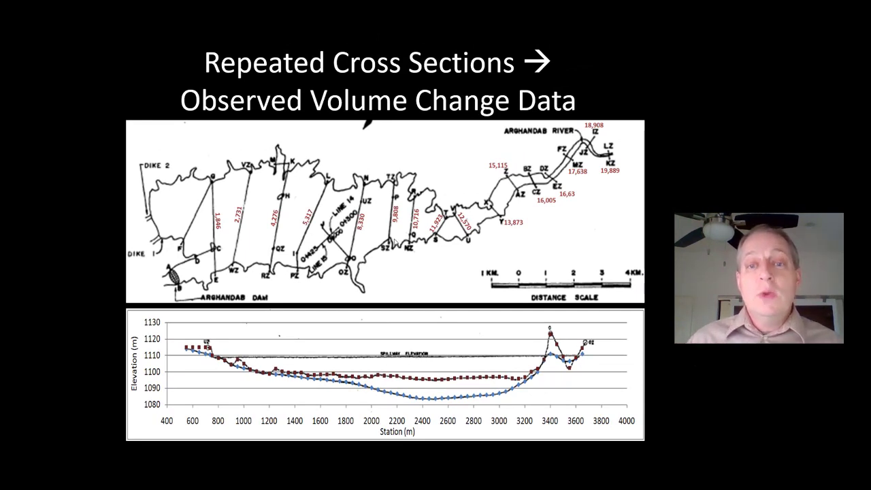
- Mark the upstream cross sections with arrows and point out the volume change for stations 19,889 and 17,638
{"action": "left_click", "coordinate": [360, 226]}
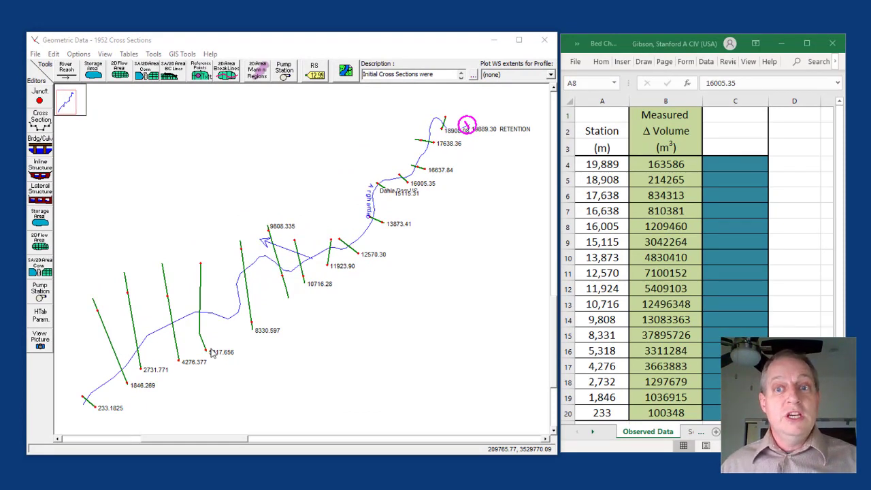
{"action": "left_click", "coordinate": [615, 163]}
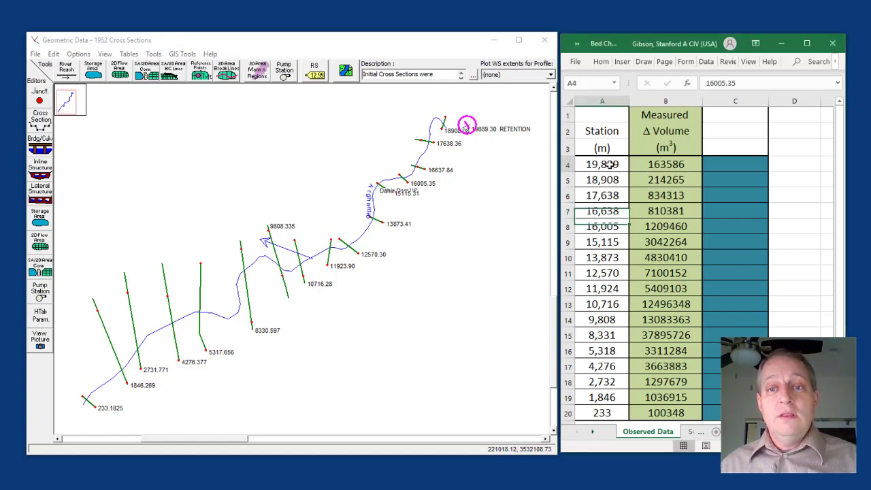
{"action": "left_click", "coordinate": [666, 169]}
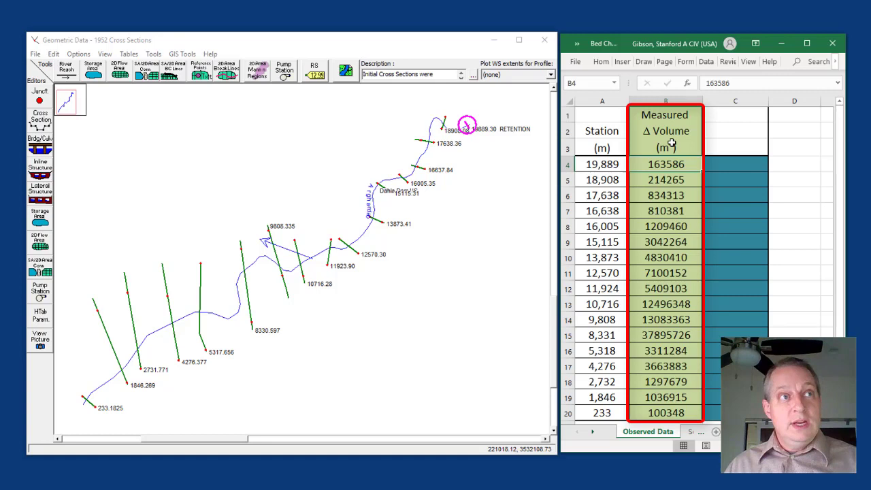
{"action": "left_click", "coordinate": [674, 195]}
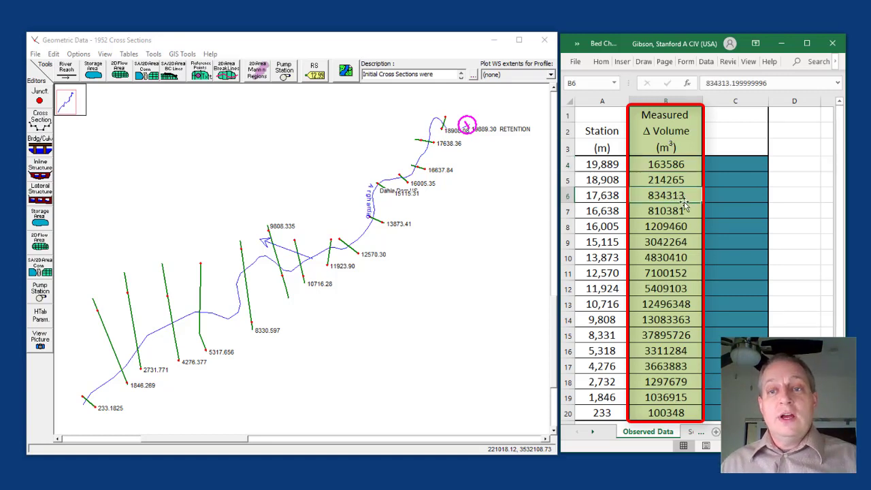
- Add the LCVC heading in C1 and copy the (m³) units label into C3
{"action": "left_click", "coordinate": [729, 114]}
{"action": "type", "text": "LCVC"}
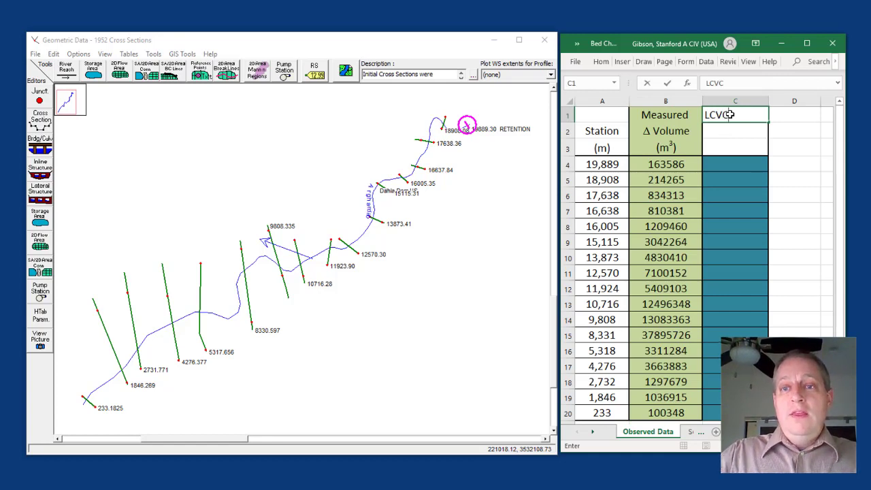
{"action": "key", "text": "Return"}
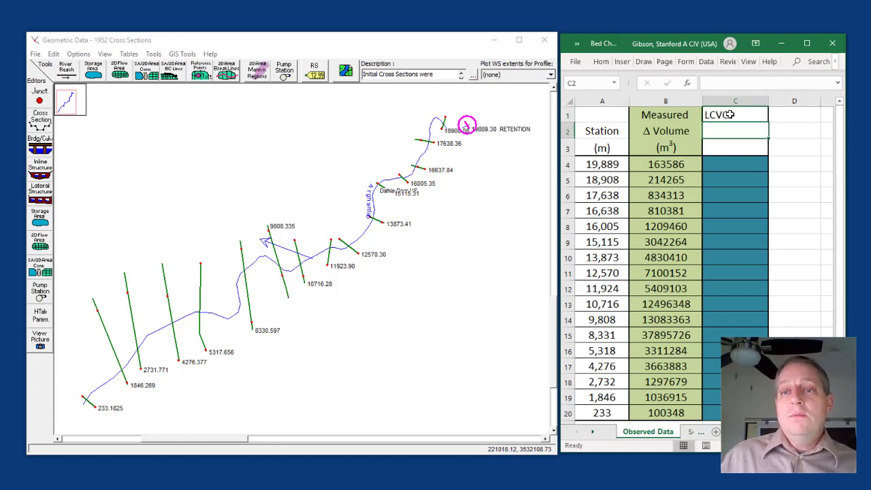
{"action": "left_click_drag", "start_coordinate": [679, 131], "coordinate": [683, 141]}
{"action": "left_click", "coordinate": [687, 147]}
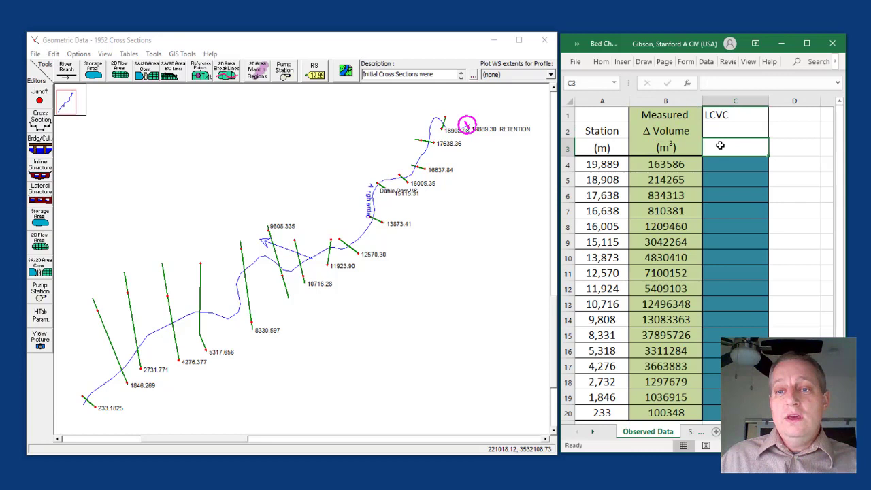
{"action": "key", "text": "ctrl+c"}
{"action": "left_click", "coordinate": [711, 149]}
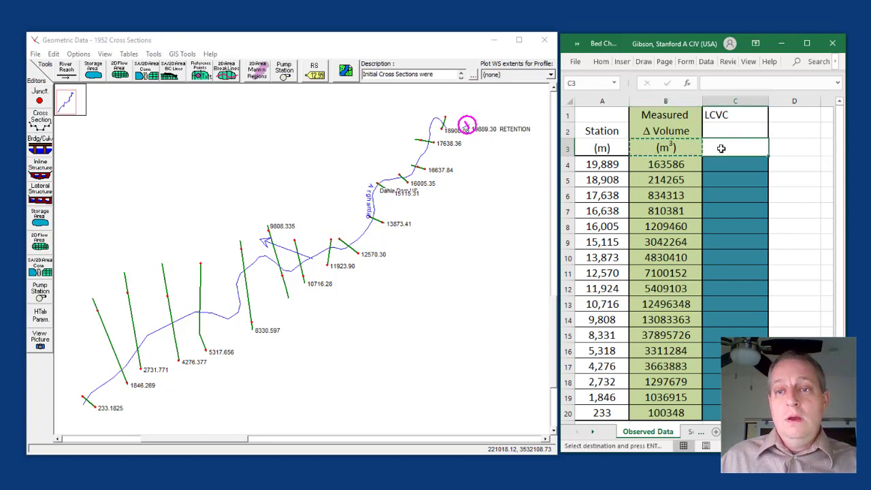
{"action": "right_click", "coordinate": [732, 147]}
{"action": "left_click", "coordinate": [746, 190]}
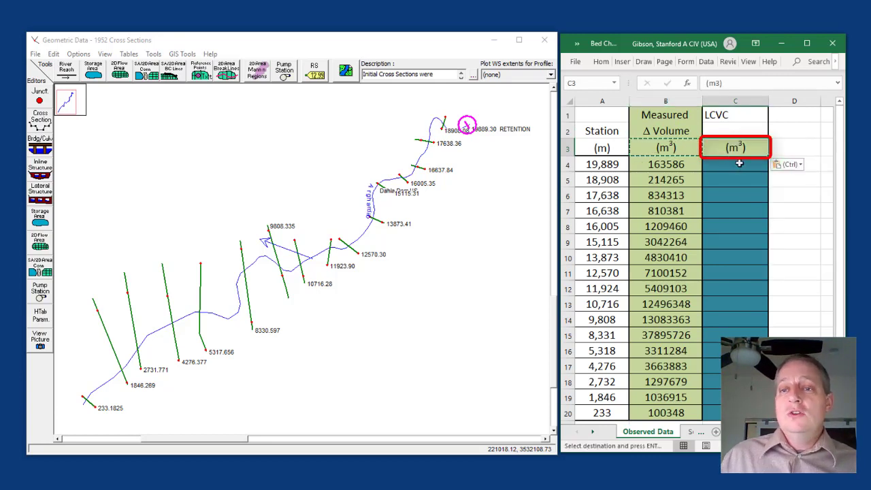
- Build the cumulative volume column with =B4 in C4 and =C4+B5 filled down to row 20
{"action": "left_click", "coordinate": [739, 164]}
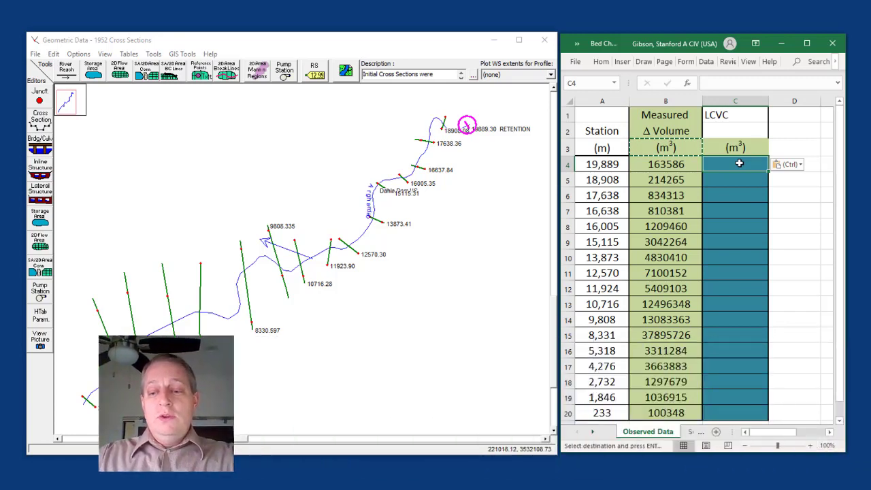
{"action": "type", "text": "=B4"}
{"action": "key", "text": "Return"}
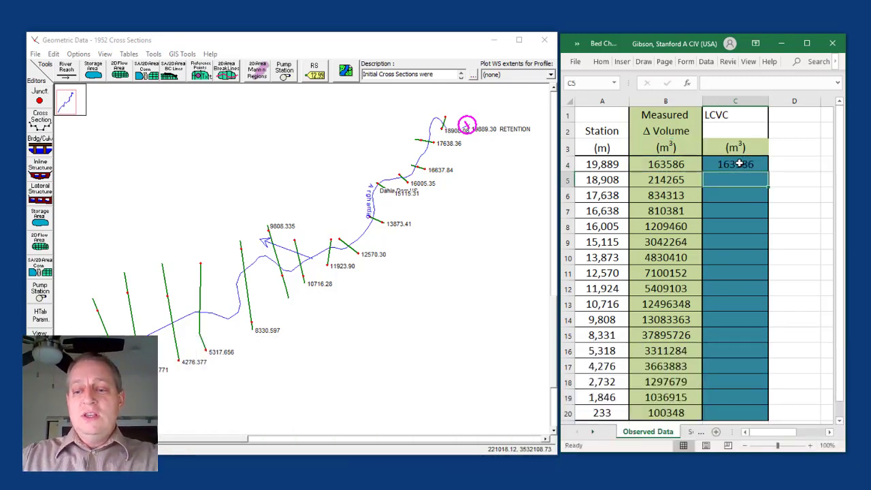
{"action": "type", "text": "=C4+B5"}
{"action": "key", "text": "Return"}
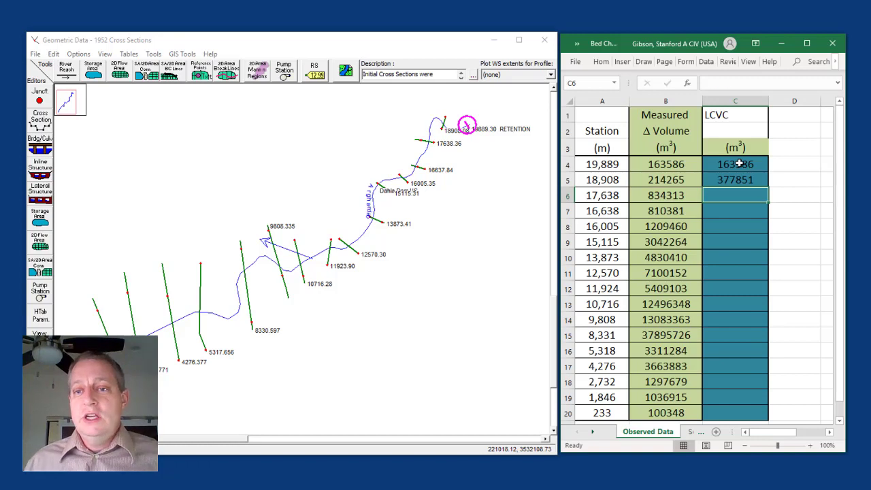
{"action": "left_click", "coordinate": [744, 180]}
{"action": "double_click", "coordinate": [768, 187]}
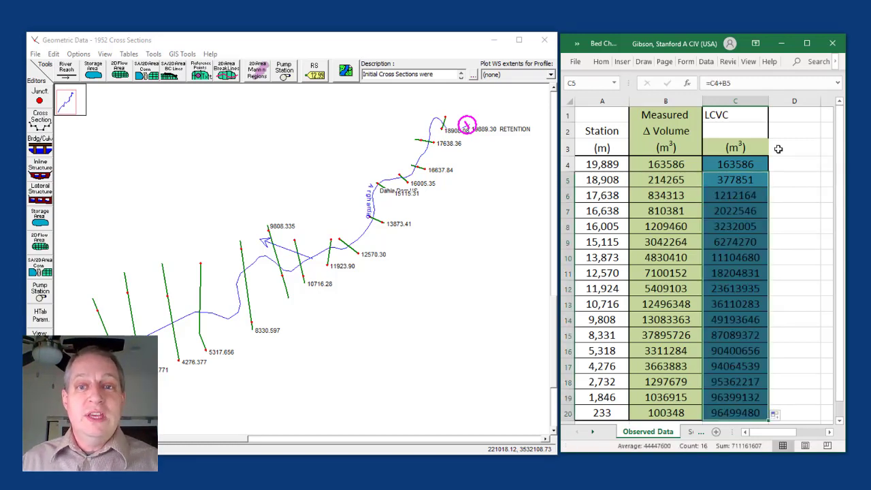
- Close the geometry window and open Options > Observed Data > Profile in the Sediment Data editor
{"action": "left_click", "coordinate": [544, 43]}
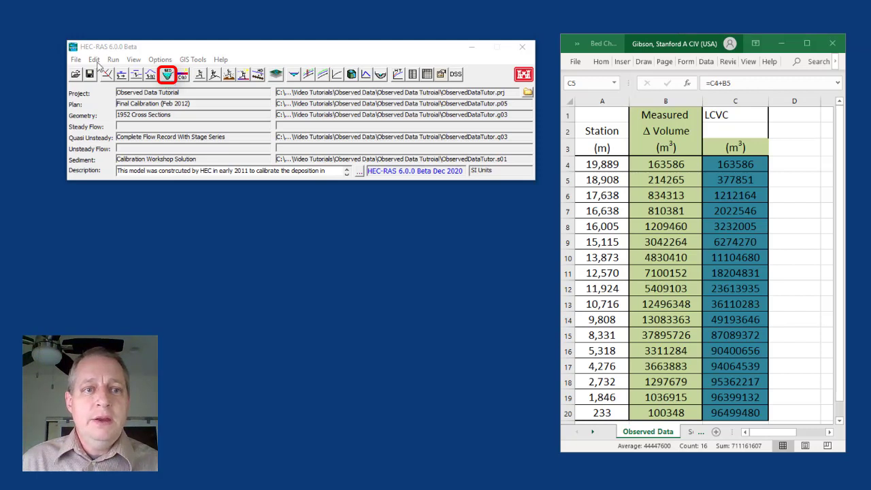
{"action": "left_click", "coordinate": [95, 60]}
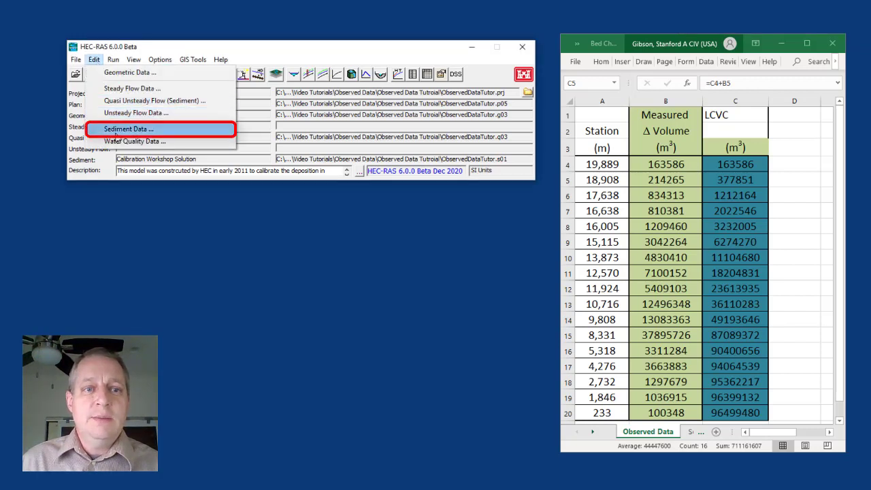
{"action": "left_click", "coordinate": [255, 135]}
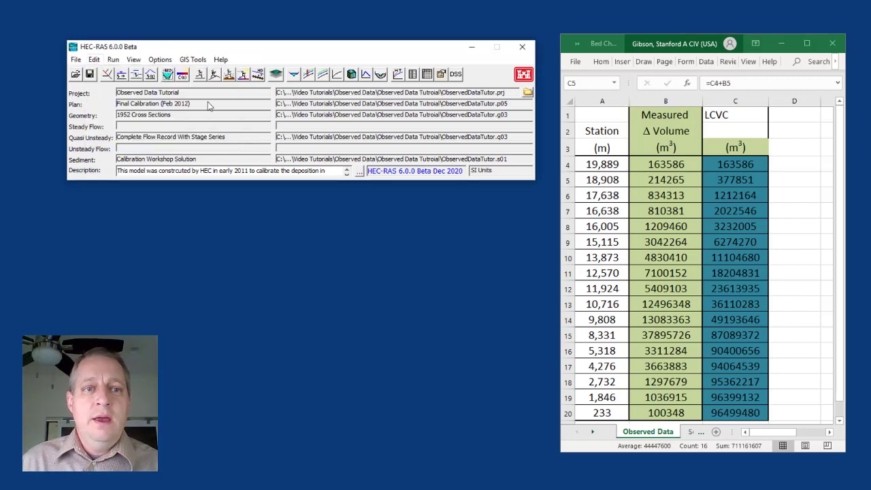
{"action": "left_click", "coordinate": [167, 74]}
{"action": "left_click", "coordinate": [136, 61]}
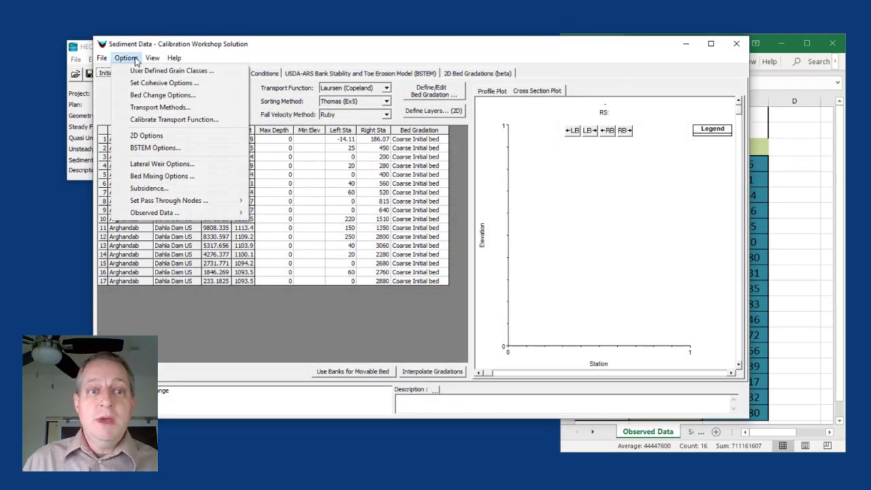
{"action": "mouse_move", "coordinate": [176, 213]}
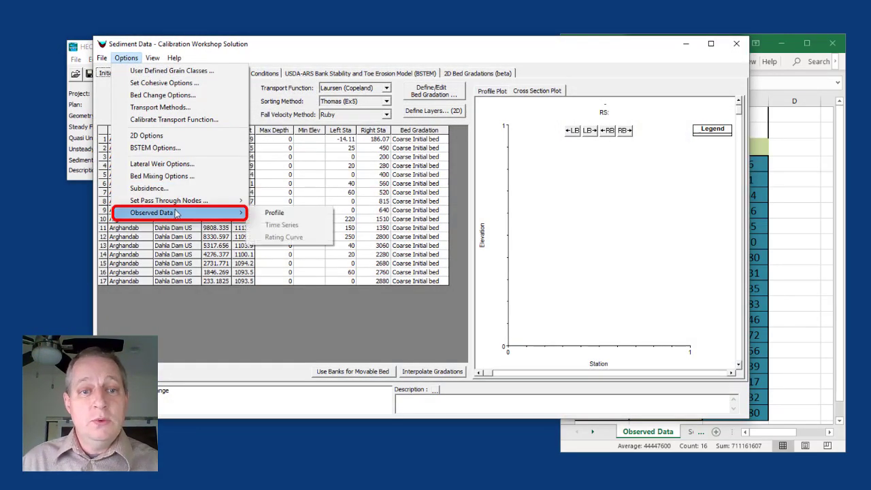
{"action": "left_click", "coordinate": [272, 213]}
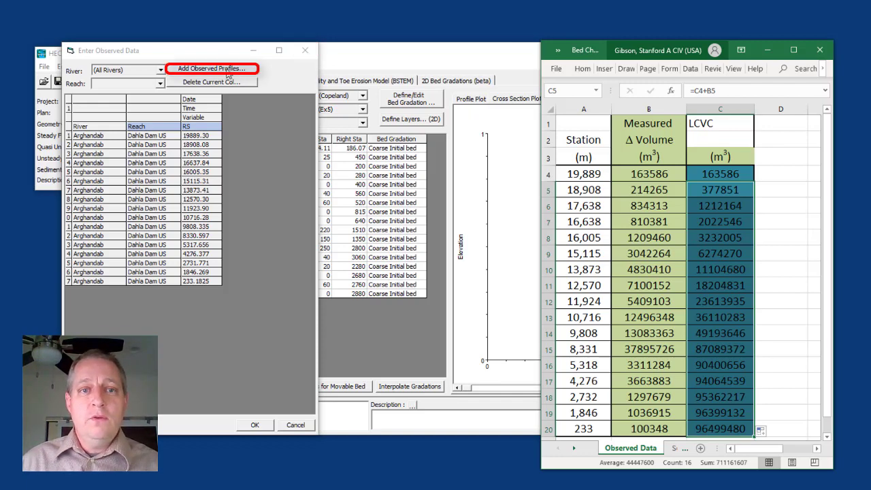
- Add an observed profile column for Vol Bed Change Cum (Total), checking the Excel measured volumes
{"action": "left_click", "coordinate": [228, 75]}
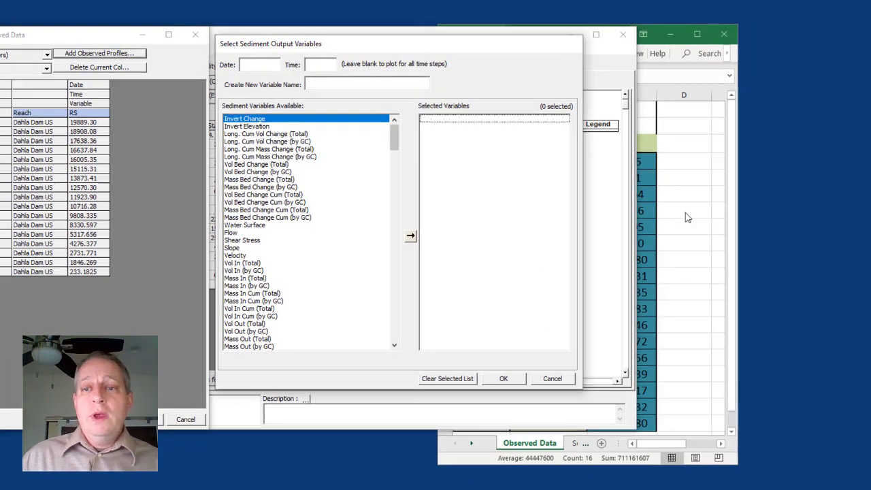
{"action": "left_click", "coordinate": [772, 240]}
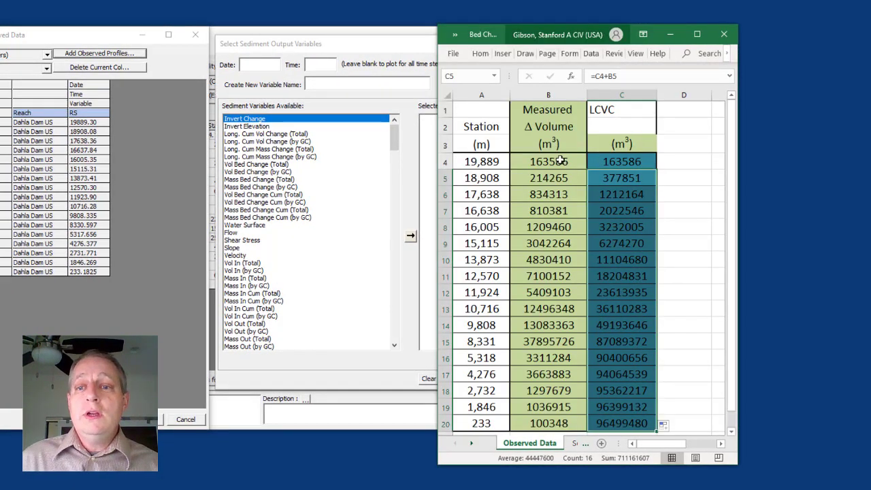
{"action": "left_click_drag", "start_coordinate": [561, 163], "coordinate": [522, 423]}
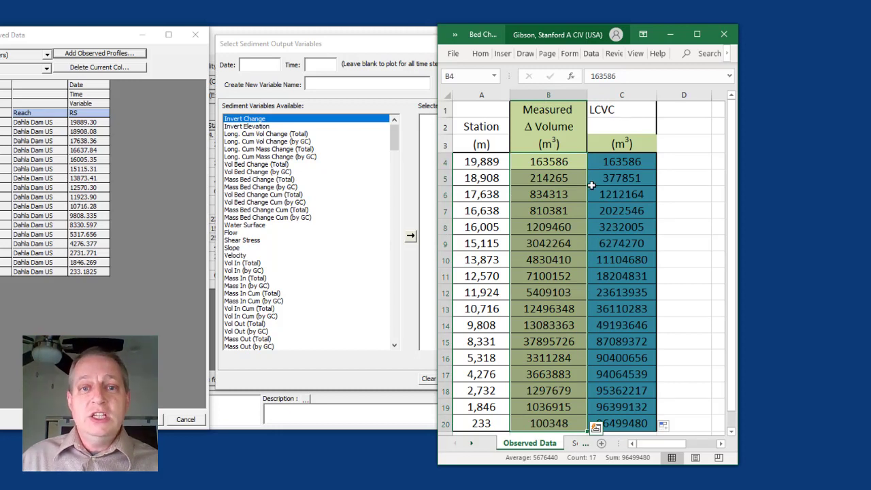
{"action": "left_click", "coordinate": [270, 196]}
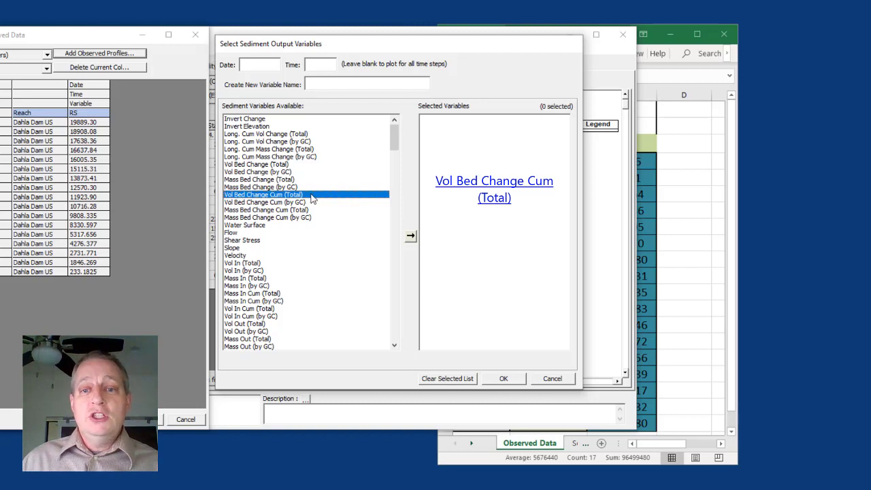
{"action": "left_click", "coordinate": [411, 236]}
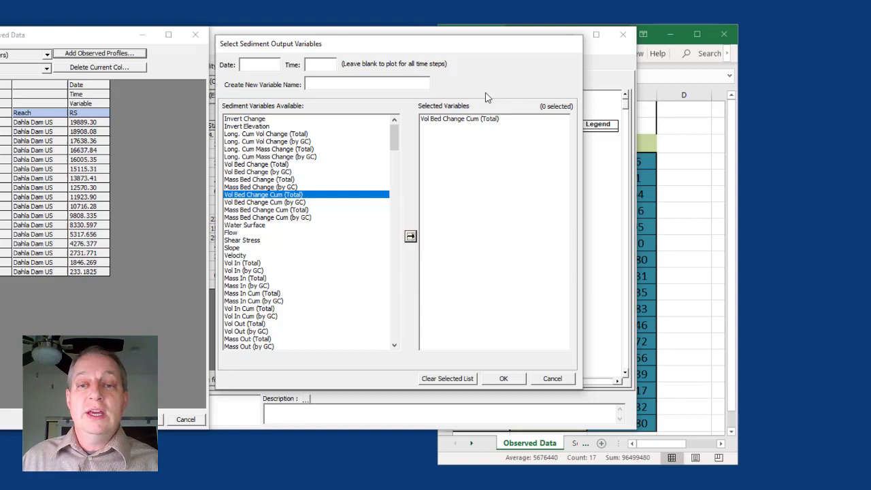
{"action": "left_click", "coordinate": [505, 378]}
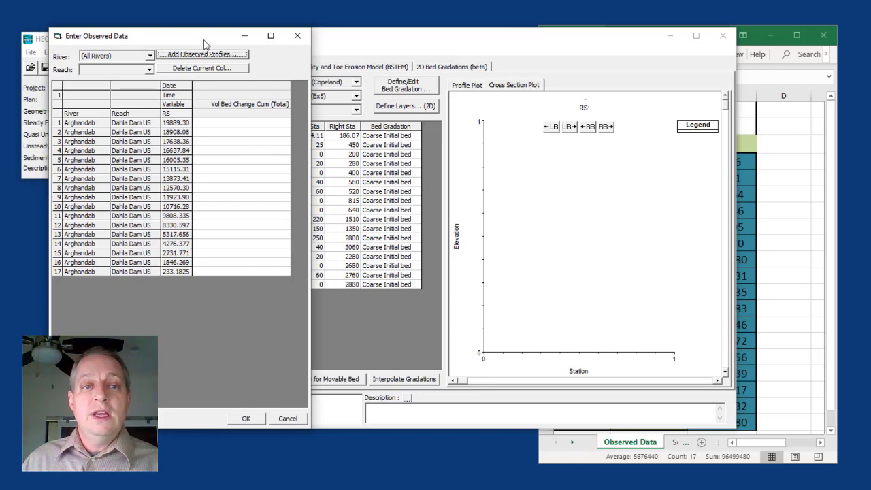
- Open the Sediment Transport Analysis plan and check its 24Feb1952 to 30Sep1971 simulation dates
{"action": "left_click", "coordinate": [754, 141]}
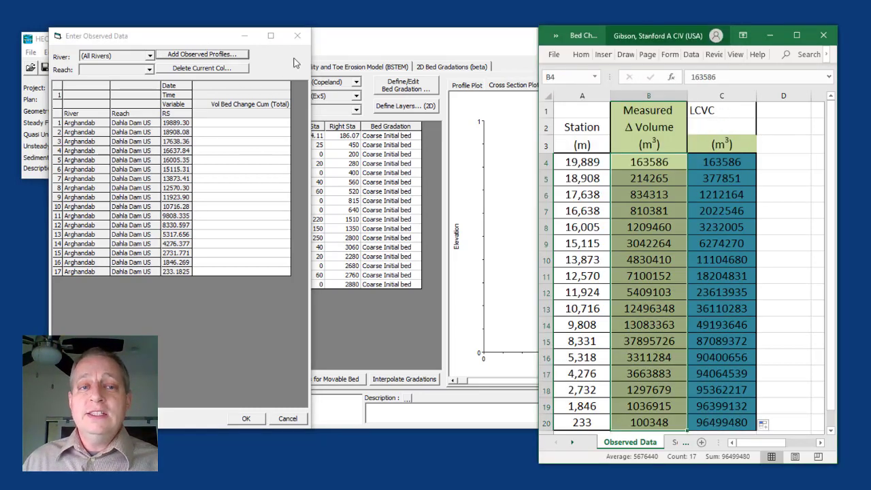
{"action": "left_click", "coordinate": [37, 96]}
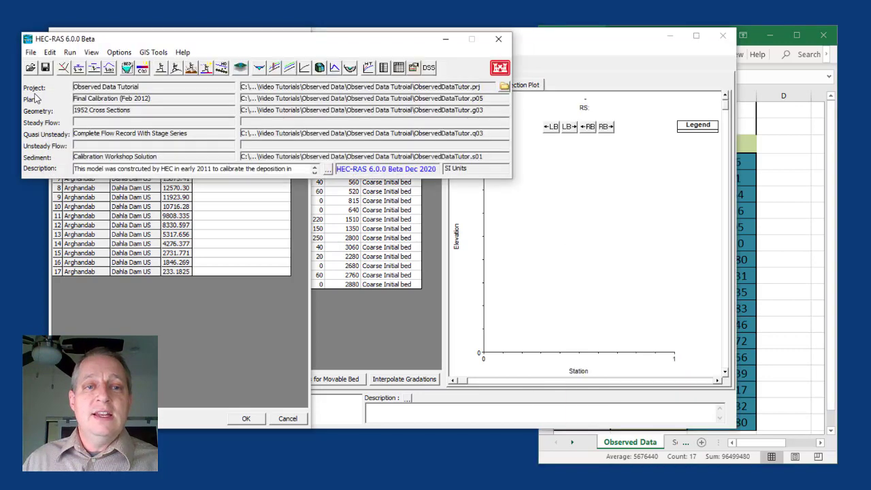
{"action": "left_click", "coordinate": [190, 68]}
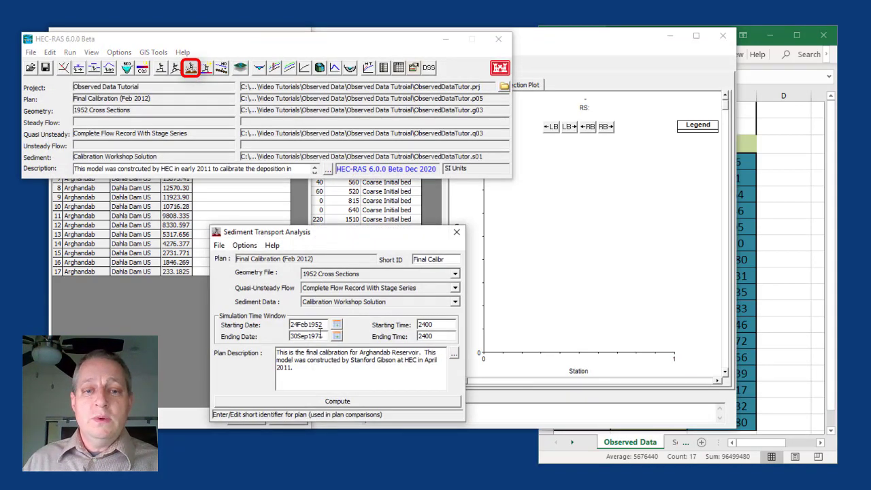
{"action": "left_click_drag", "start_coordinate": [291, 325], "coordinate": [330, 326]}
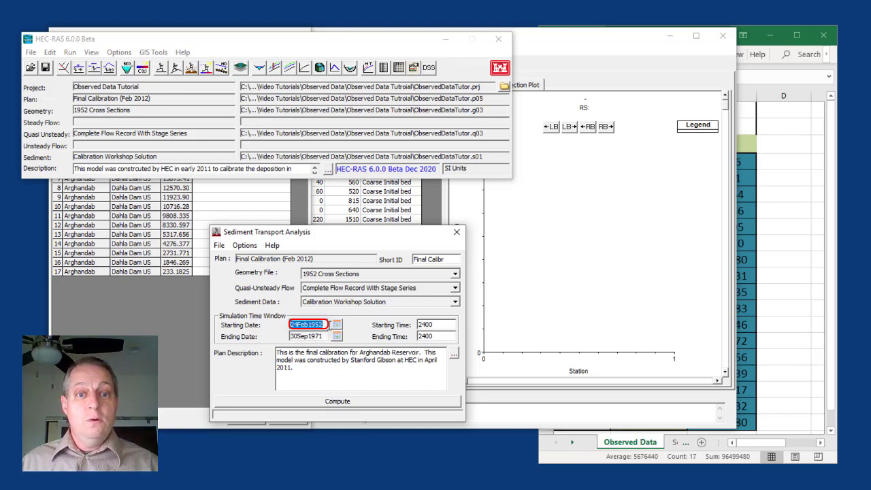
{"action": "left_click_drag", "start_coordinate": [326, 336], "coordinate": [266, 333]}
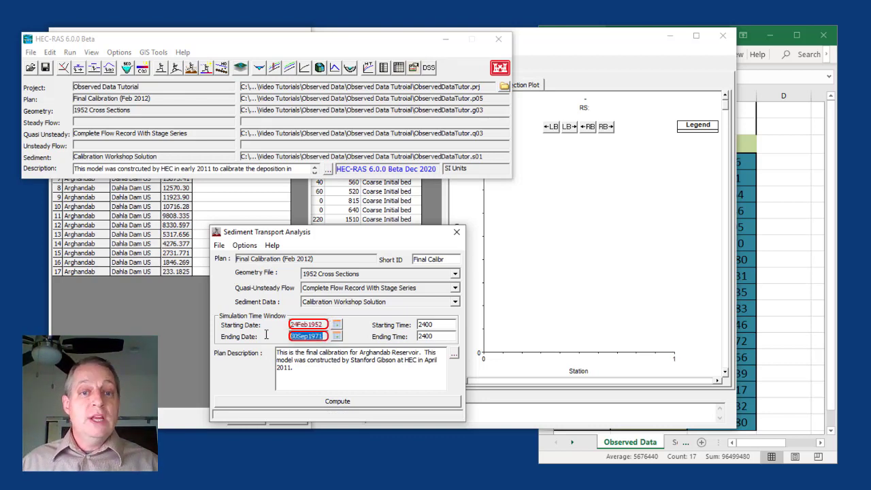
- Close the plan and reopen the observed profile table from the Sediment Data editor
{"action": "left_click", "coordinate": [454, 233]}
{"action": "left_click", "coordinate": [544, 49]}
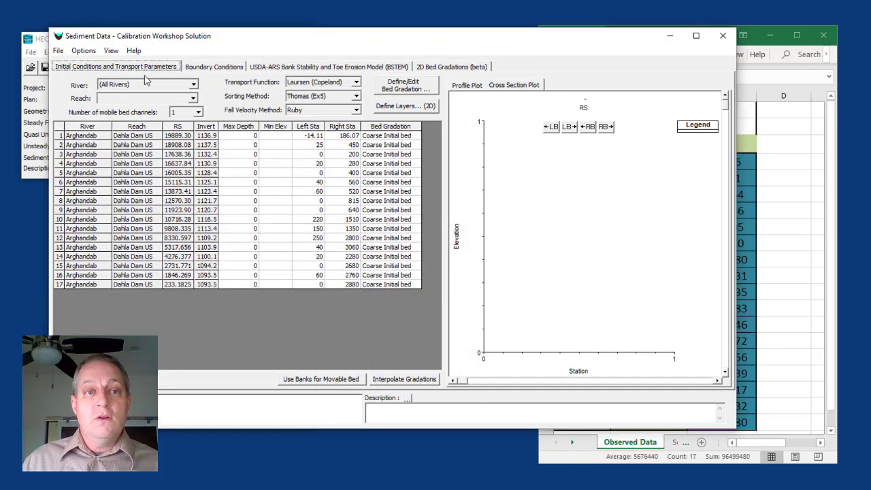
{"action": "left_click", "coordinate": [85, 51]}
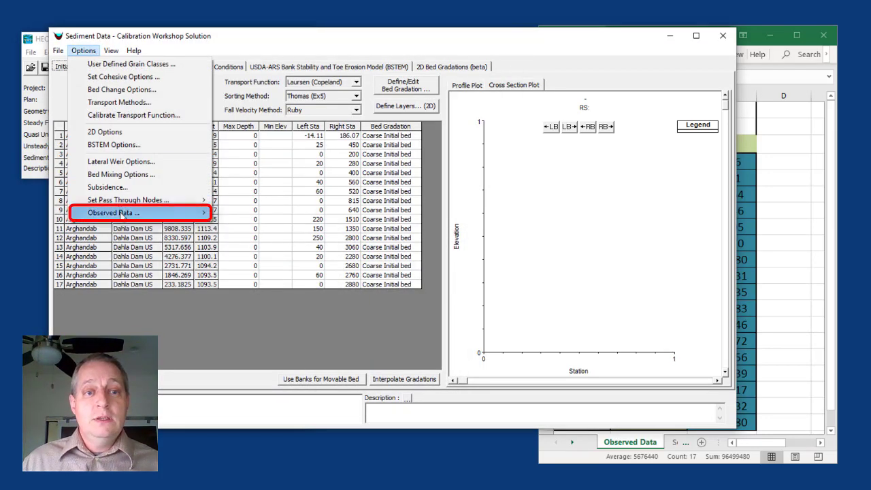
{"action": "mouse_move", "coordinate": [123, 214]}
{"action": "left_click", "coordinate": [239, 215]}
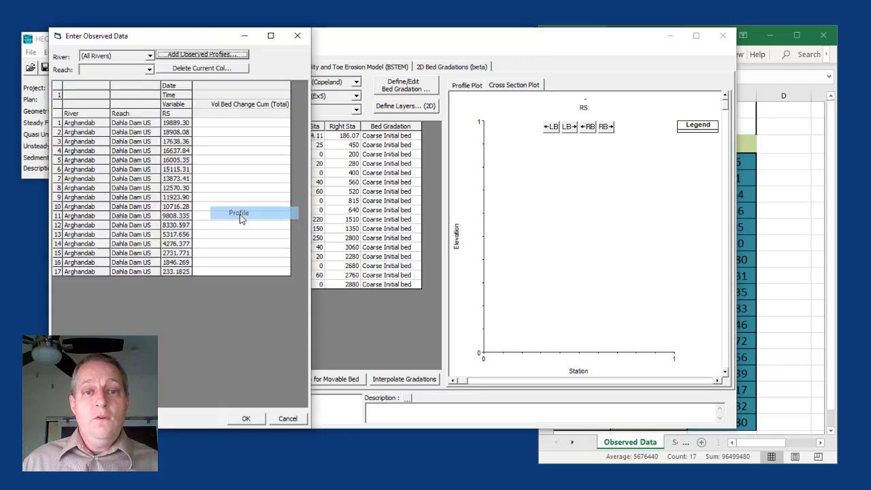
- Add a Long. Cum Vol Change (Total) column dated 30Sep1971 and delete the Vol Bed Change Cum column
{"action": "left_click", "coordinate": [216, 59]}
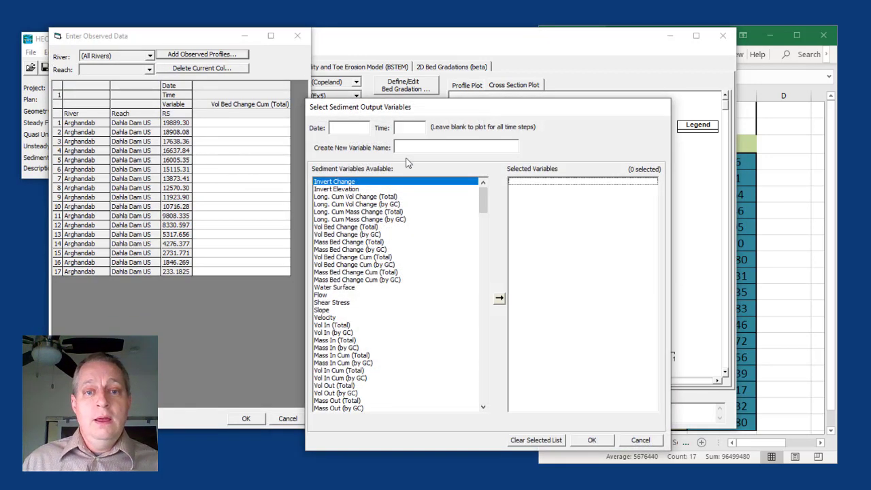
{"action": "left_click", "coordinate": [367, 197]}
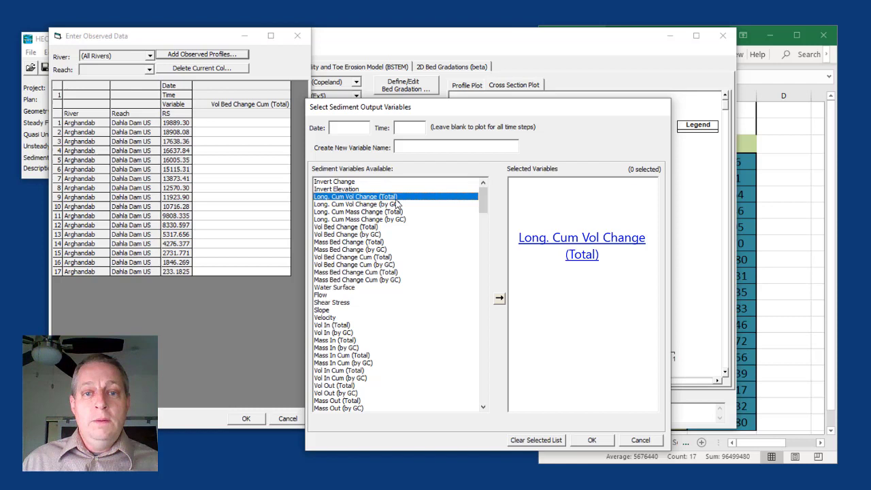
{"action": "left_click", "coordinate": [499, 299]}
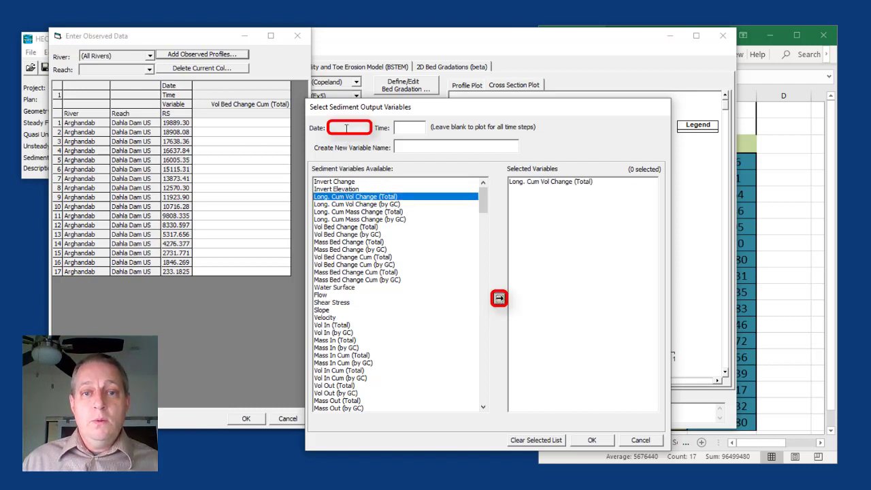
{"action": "left_click", "coordinate": [346, 128]}
{"action": "type", "text": "30Sep1971"}
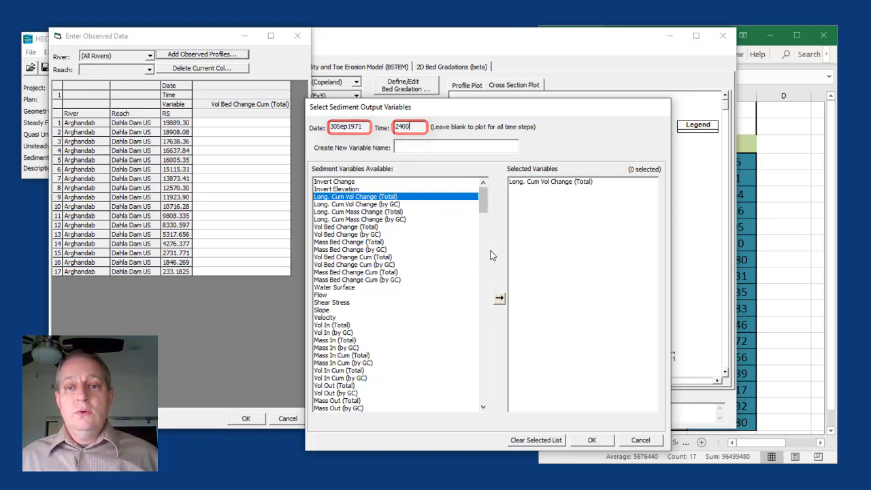
{"action": "left_click", "coordinate": [594, 441]}
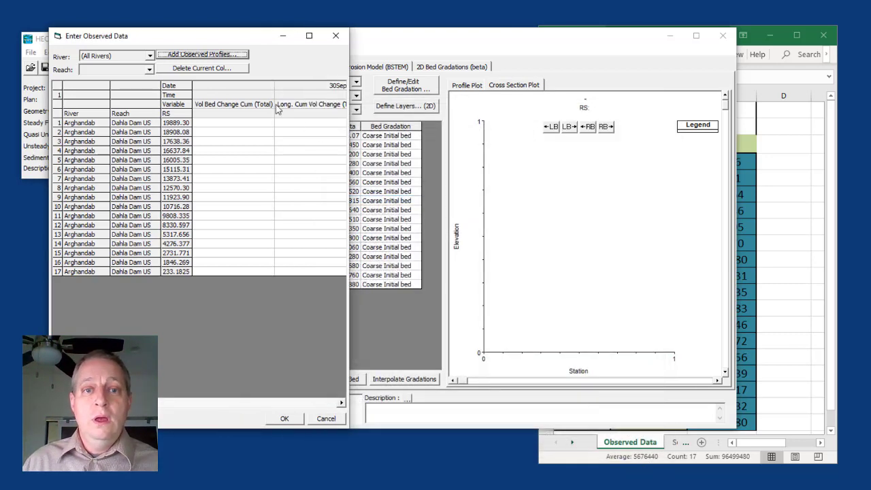
{"action": "left_click", "coordinate": [341, 403]}
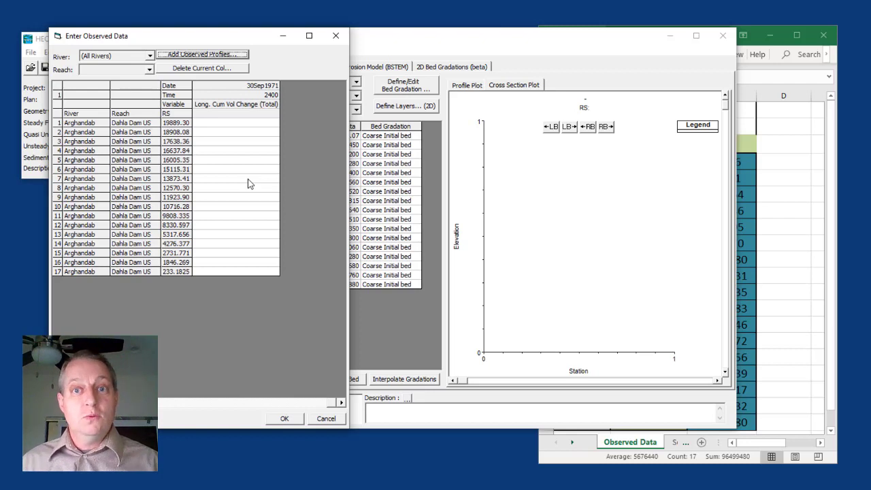
{"action": "left_click", "coordinate": [207, 55]}
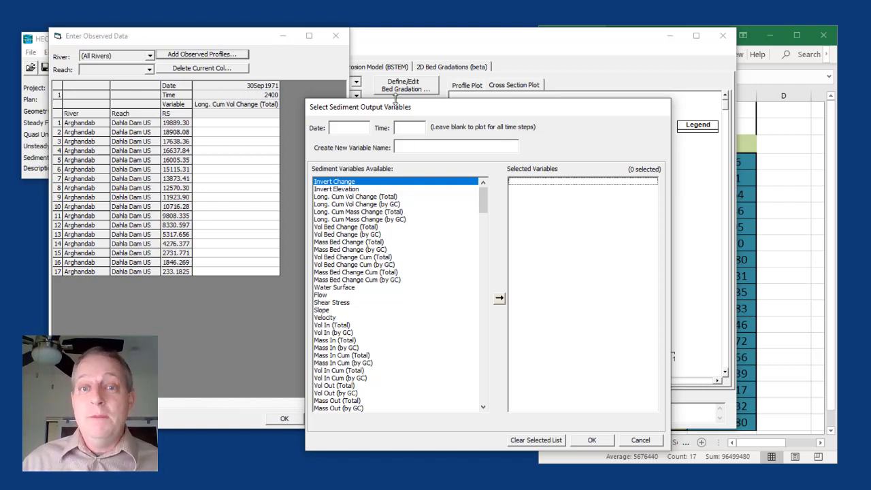
- Create a custom observed variable named 'capybaras' as a new column
{"action": "left_click", "coordinate": [427, 146]}
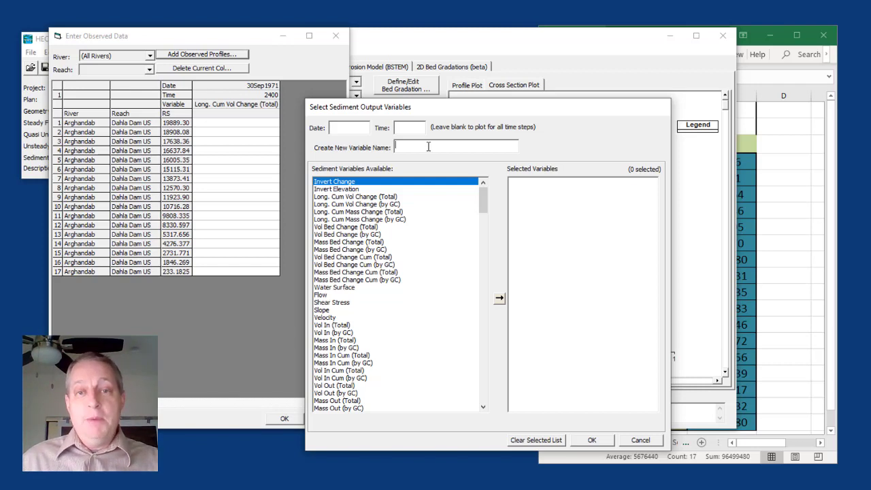
{"action": "type", "text": "capybaras"}
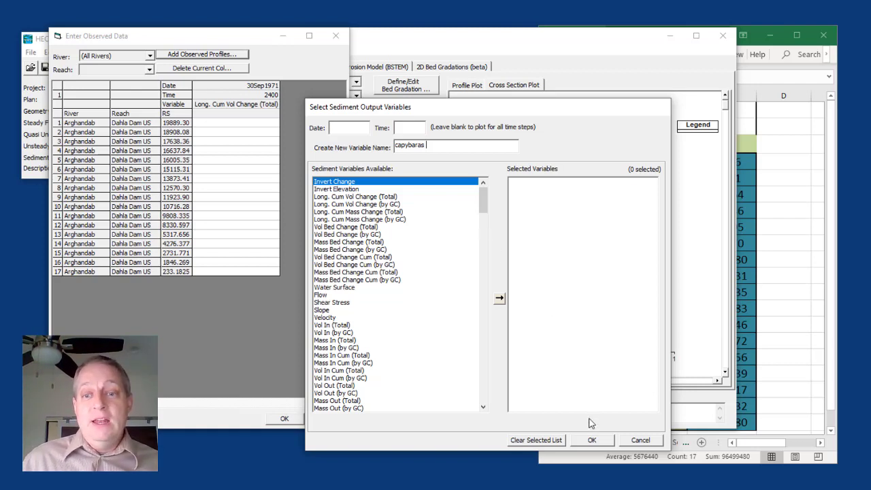
{"action": "left_click", "coordinate": [591, 440]}
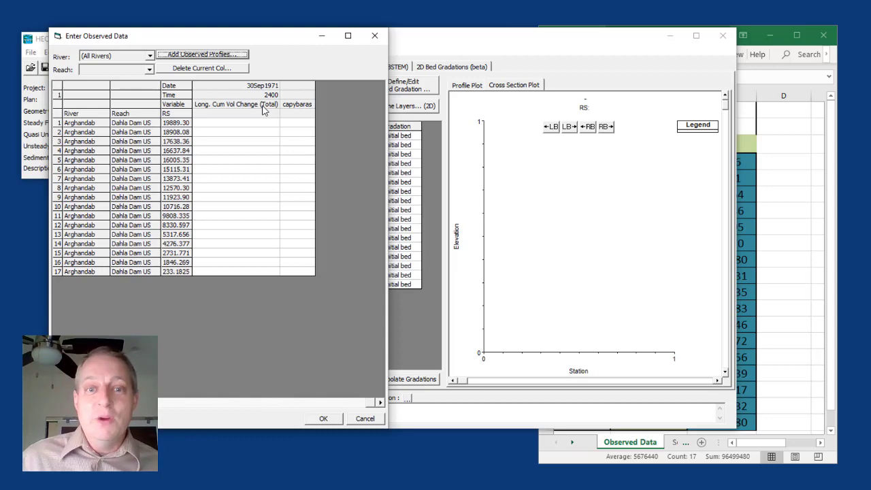
- Copy Excel range B4:C20 and paste it into both observed volume columns
{"action": "left_click", "coordinate": [801, 167]}
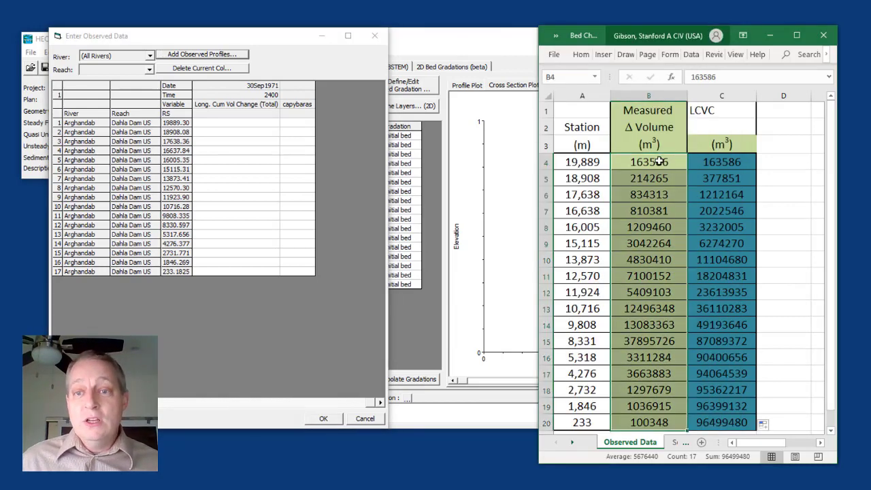
{"action": "left_click", "coordinate": [659, 161]}
{"action": "key", "text": "shift+Right"}
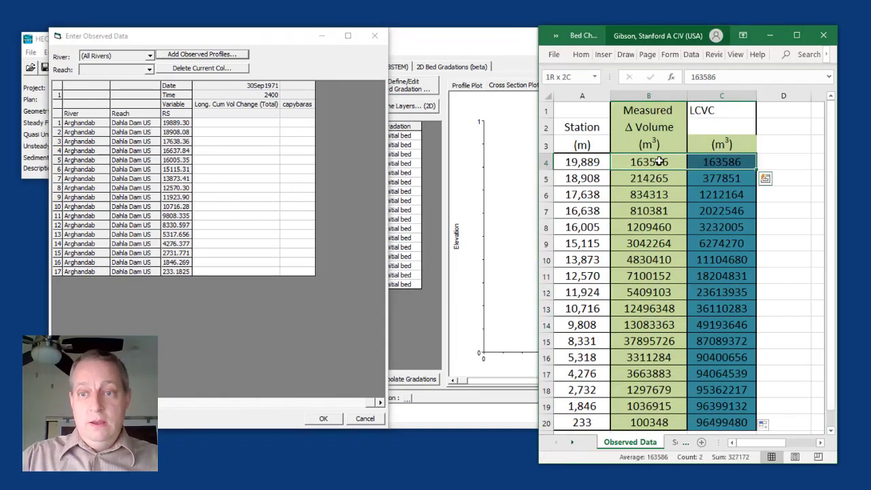
{"action": "key", "text": "ctrl+shift+Down"}
{"action": "key", "text": "ctrl+c"}
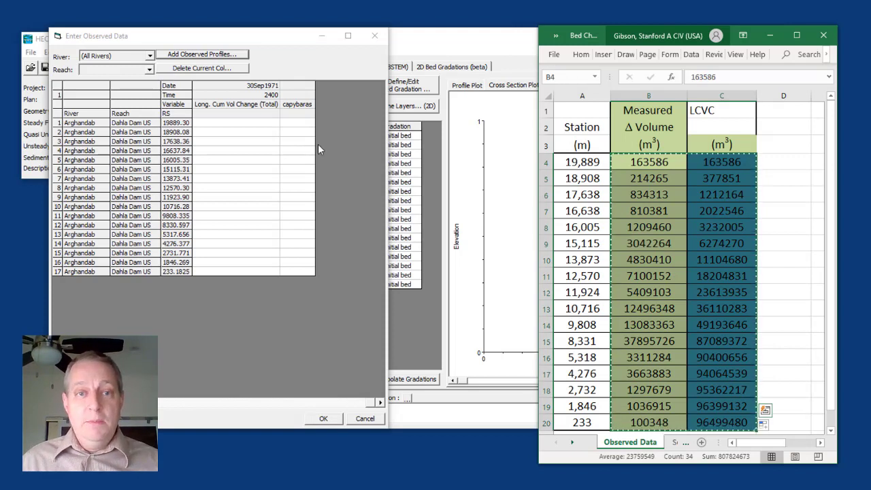
{"action": "left_click", "coordinate": [265, 121]}
{"action": "left_click_drag", "start_coordinate": [165, 125], "coordinate": [145, 274]}
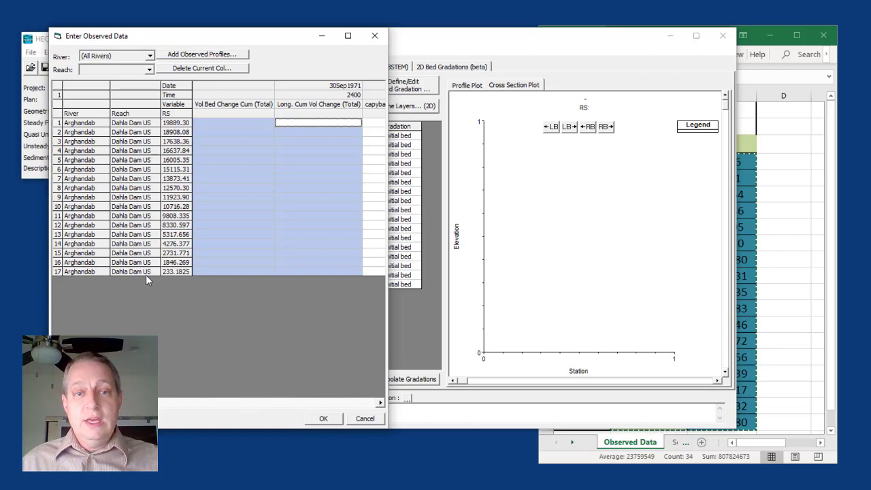
{"action": "key", "text": "ctrl+v"}
- Enter capybaras values 1, 3 and 12 and accept the observed data
{"action": "left_click", "coordinate": [757, 227]}
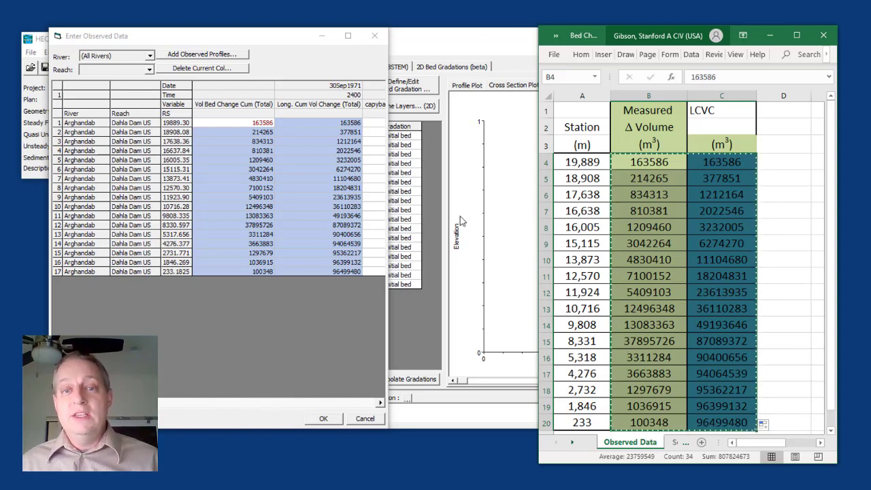
{"action": "left_click", "coordinate": [361, 216]}
{"action": "key", "text": "Right"}
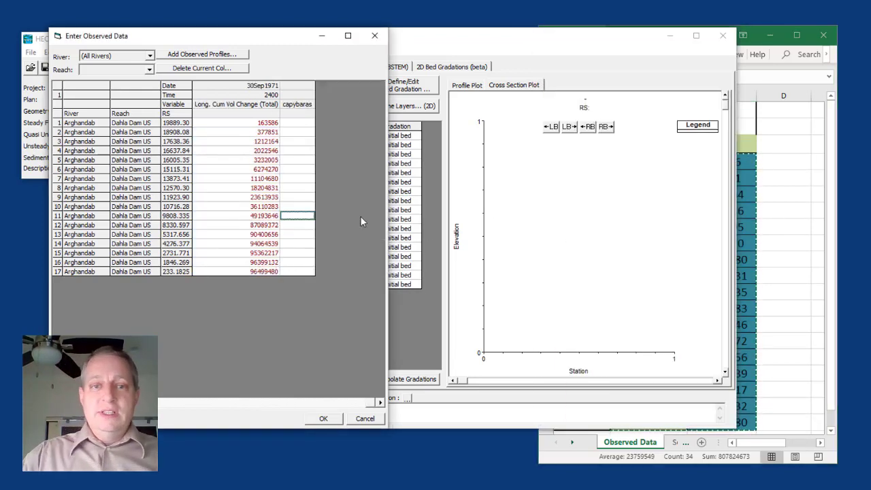
{"action": "key", "text": "Up"}
{"action": "key", "text": "Up"}
{"action": "key", "text": "Up"}
{"action": "key", "text": "Up"}
{"action": "key", "text": "Up"}
{"action": "key", "text": "Up"}
{"action": "key", "text": "Up"}
{"action": "key", "text": "Up"}
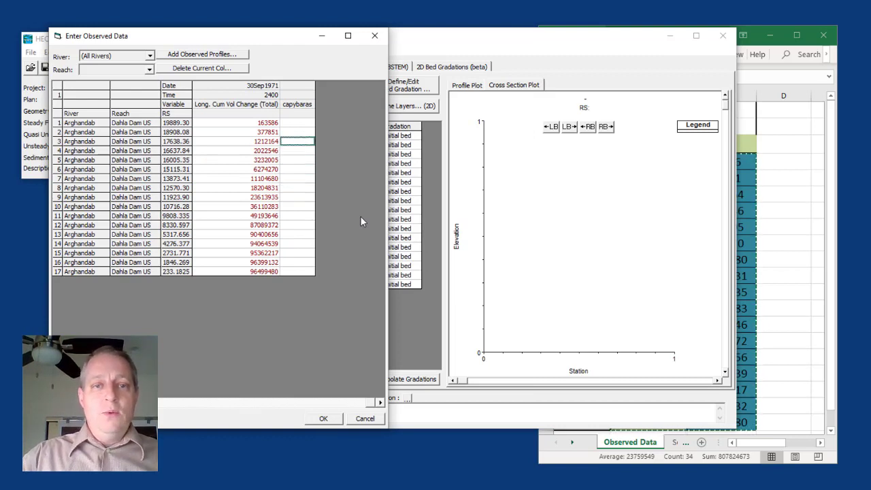
{"action": "type", "text": "1"}
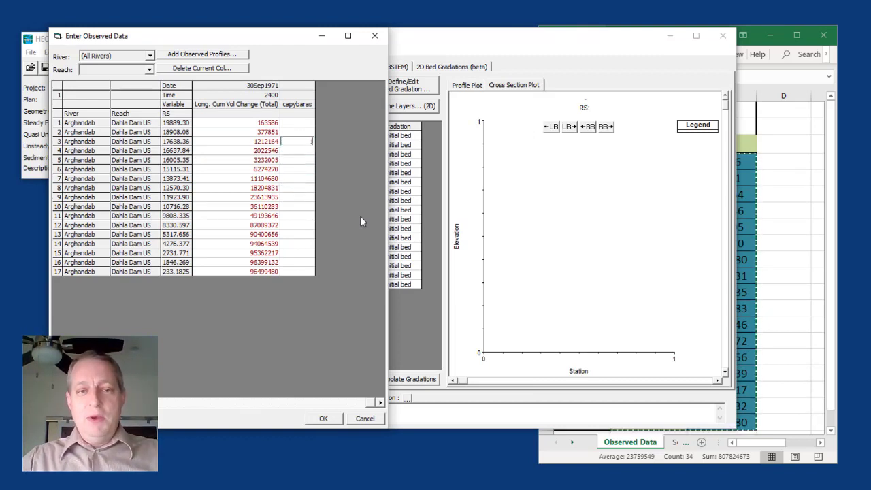
{"action": "key", "text": "Down"}
{"action": "key", "text": "Down"}
{"action": "key", "text": "Down"}
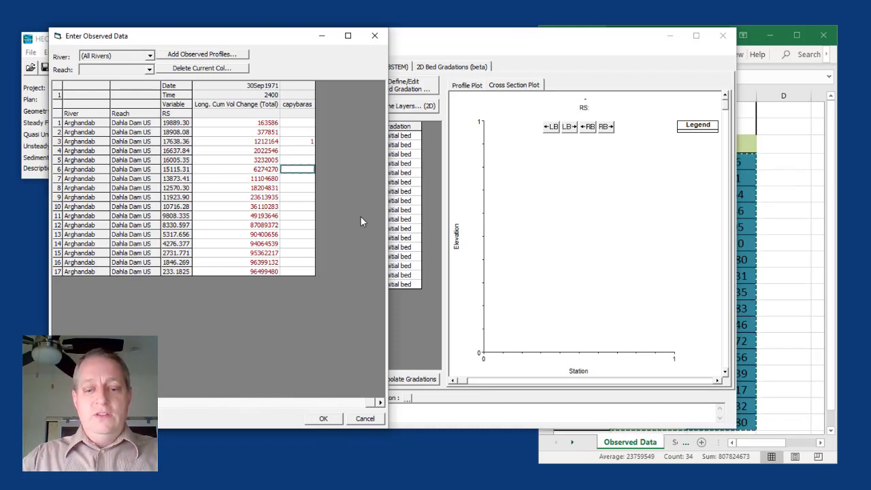
{"action": "type", "text": "3"}
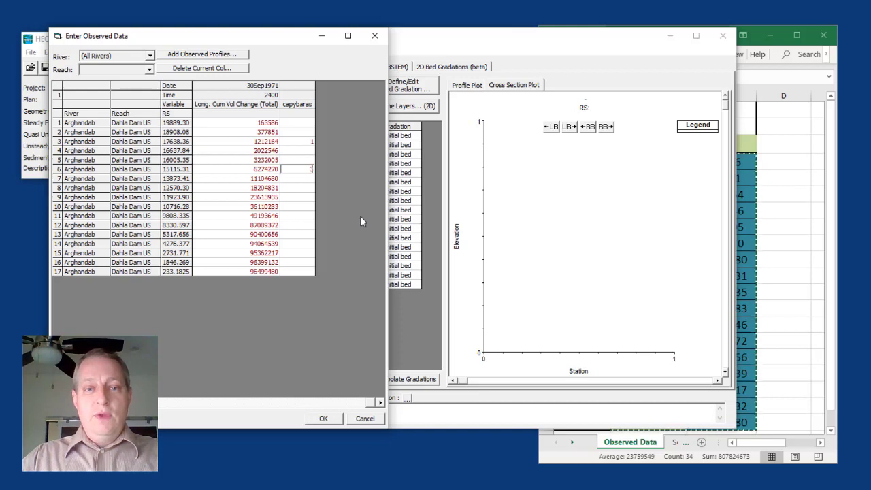
{"action": "key", "text": "Down"}
{"action": "key", "text": "Down"}
{"action": "key", "text": "Down"}
{"action": "key", "text": "Down"}
{"action": "key", "text": "Down"}
{"action": "key", "text": "Down"}
{"action": "type", "text": "1"}
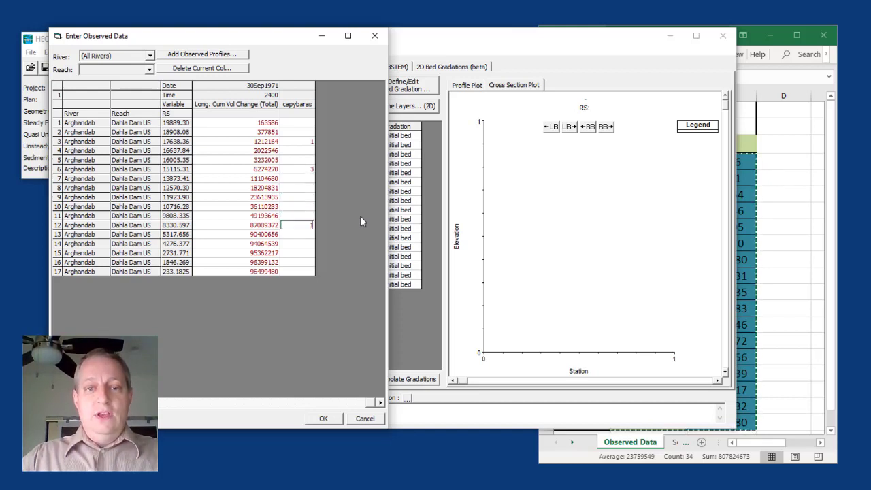
{"action": "type", "text": "2"}
{"action": "key", "text": "Down"}
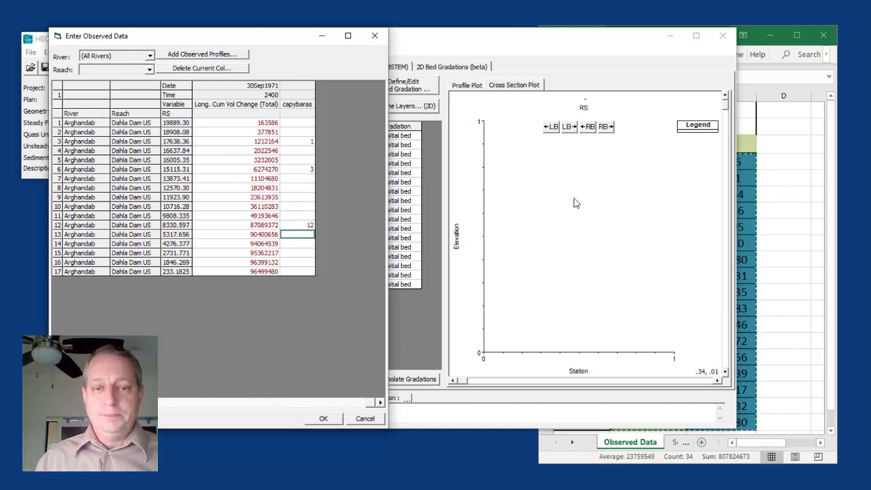
{"action": "left_click", "coordinate": [333, 419]}
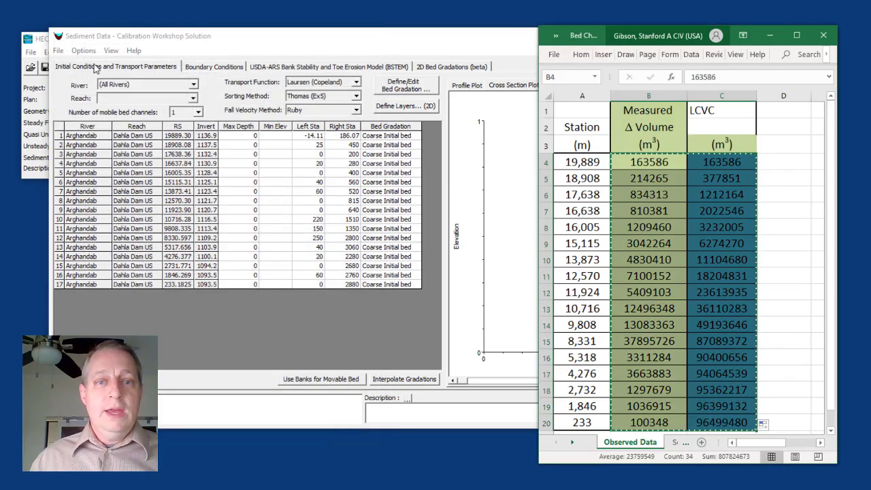
- Save the sediment data, close its editor and save the project
{"action": "left_click", "coordinate": [58, 51]}
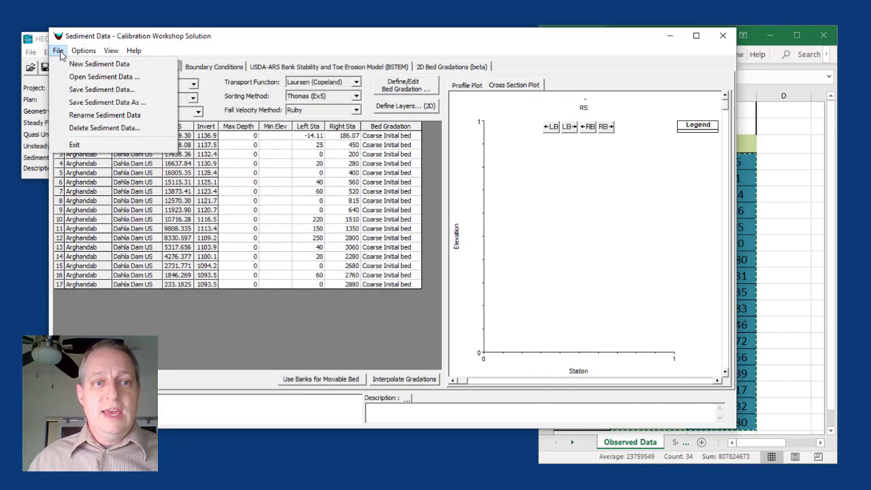
{"action": "left_click", "coordinate": [75, 90]}
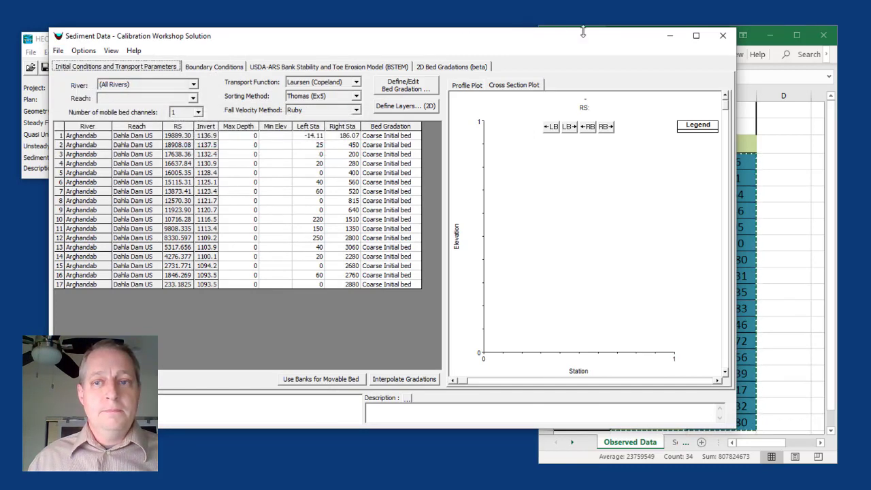
{"action": "left_click", "coordinate": [770, 35]}
{"action": "left_click", "coordinate": [723, 36]}
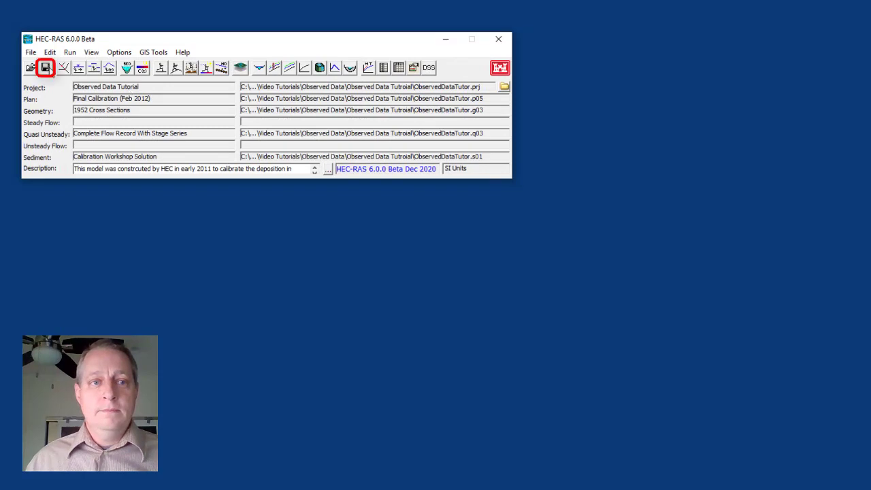
{"action": "left_click", "coordinate": [45, 67]}
- Compute the Final Calibration (Feb 2012) sediment transport simulation
{"action": "left_click", "coordinate": [191, 68]}
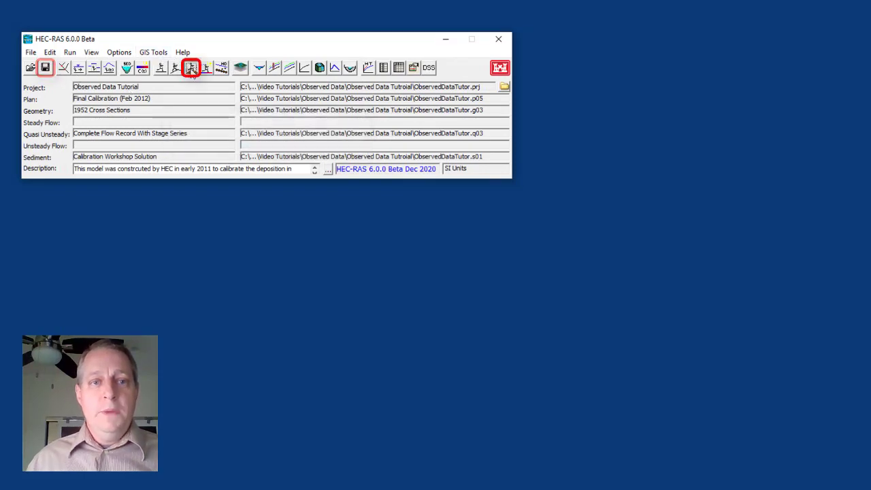
{"action": "left_click_drag", "start_coordinate": [282, 233], "coordinate": [214, 49]}
{"action": "left_click", "coordinate": [263, 217]}
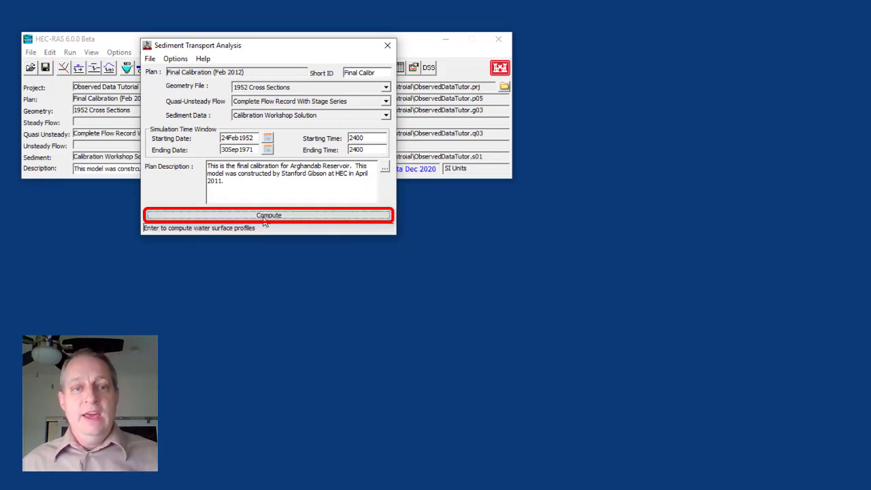
{"action": "left_click", "coordinate": [264, 217]}
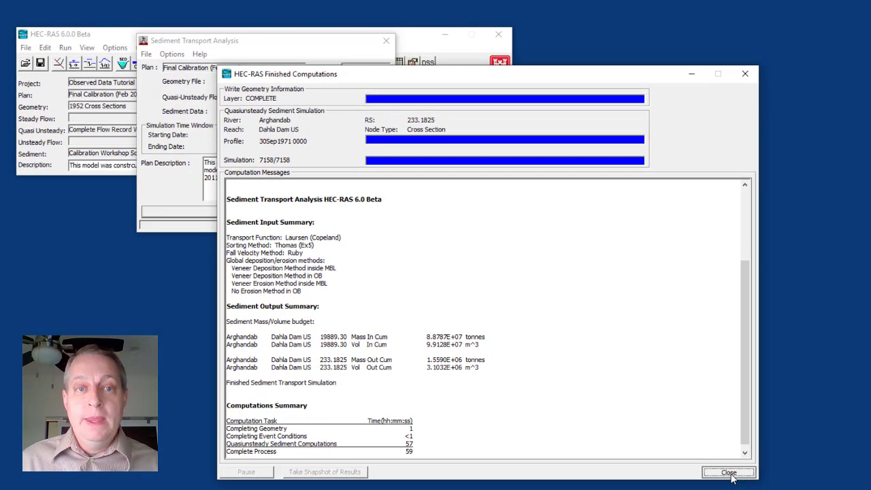
- Close the computations report and Sediment Transport Analysis, then open View > Sediment Output (6.0)
{"action": "left_click", "coordinate": [728, 472]}
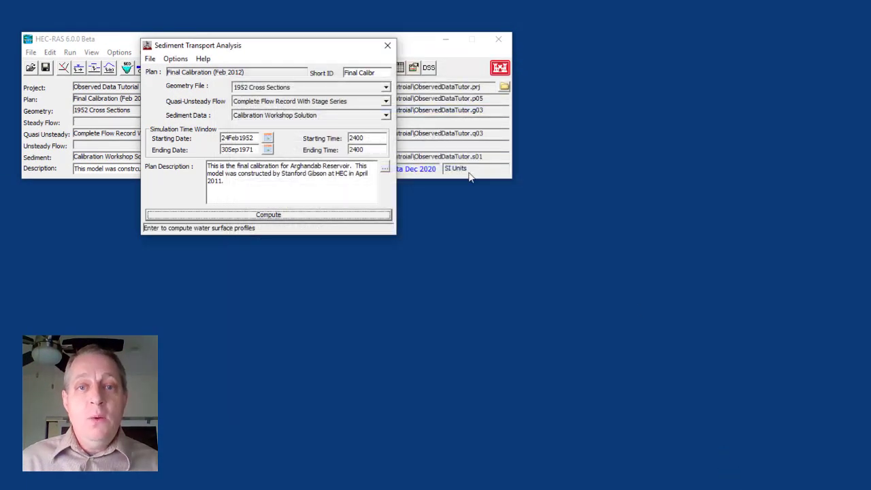
{"action": "left_click", "coordinate": [386, 46]}
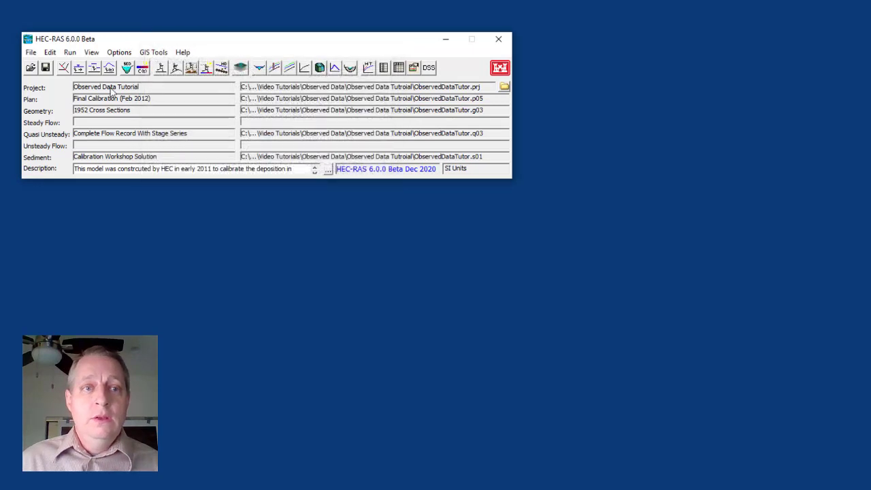
{"action": "left_click", "coordinate": [91, 52]}
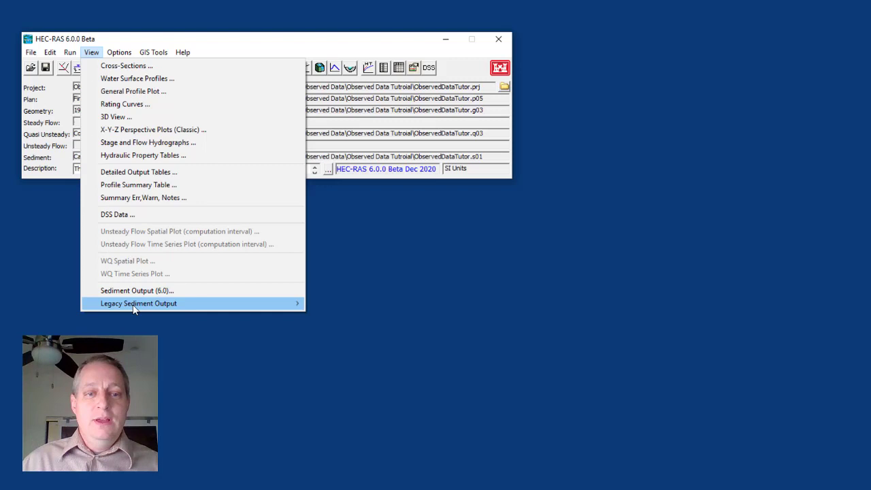
{"action": "mouse_move", "coordinate": [135, 306]}
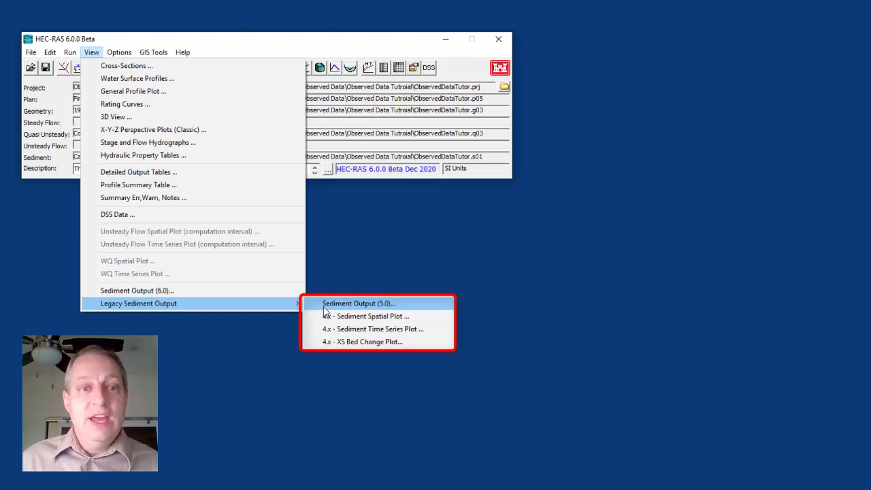
{"action": "left_click", "coordinate": [201, 290]}
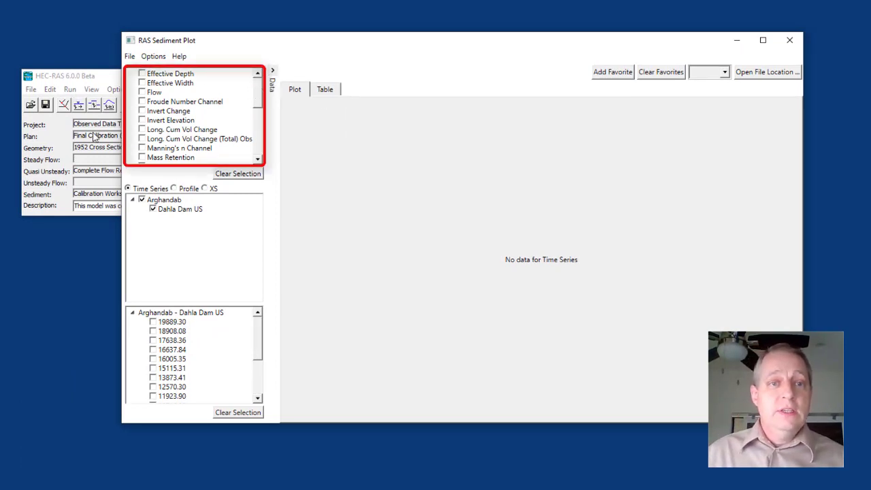
- Reopen the plan's Sediment Output Options and keep Output Level at 3
{"action": "left_click", "coordinate": [102, 78]}
{"action": "left_click", "coordinate": [179, 231]}
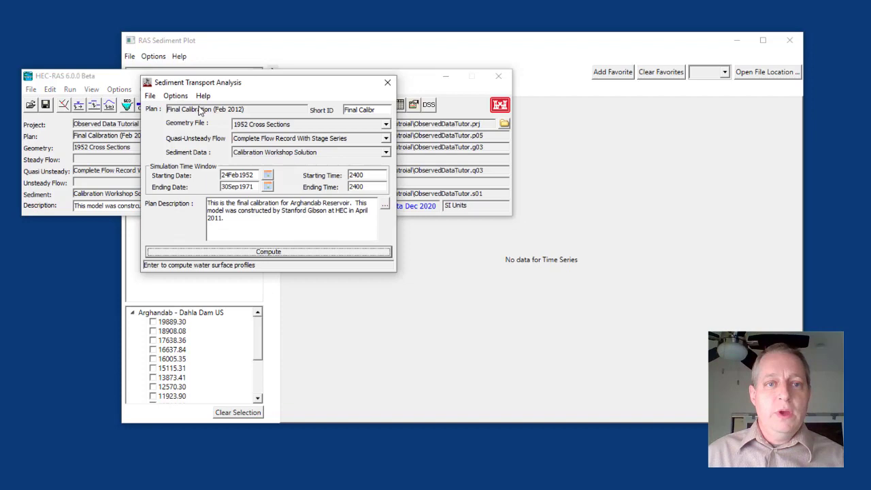
{"action": "left_click", "coordinate": [185, 100]}
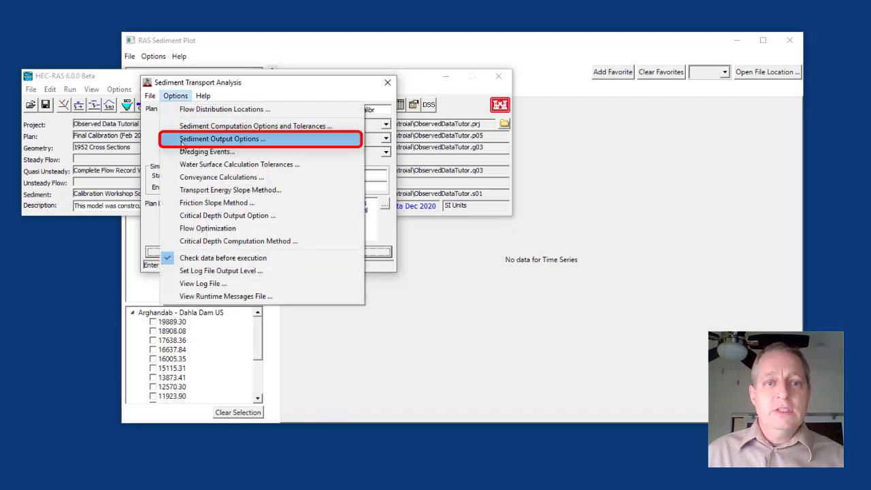
{"action": "left_click", "coordinate": [182, 140]}
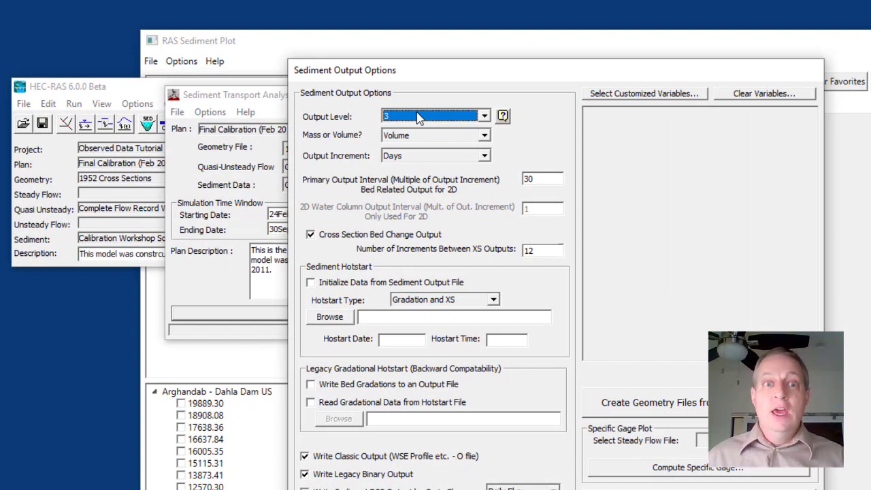
{"action": "left_click", "coordinate": [417, 116]}
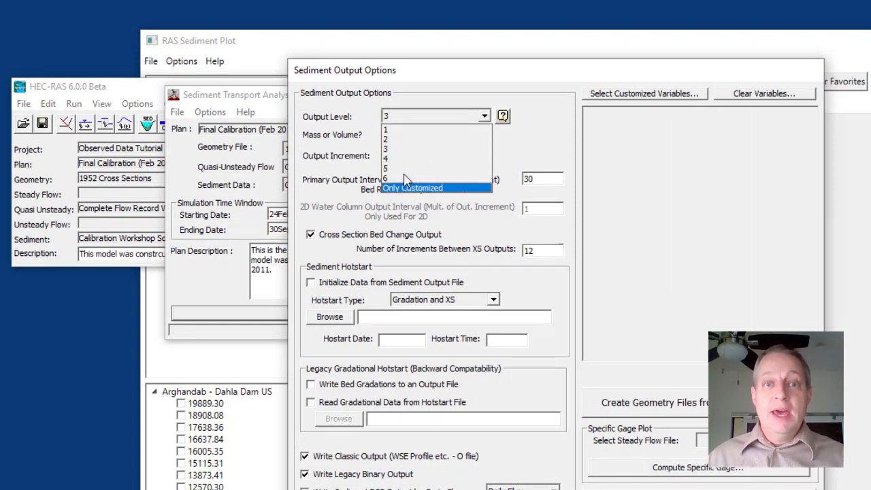
{"action": "left_click", "coordinate": [407, 149]}
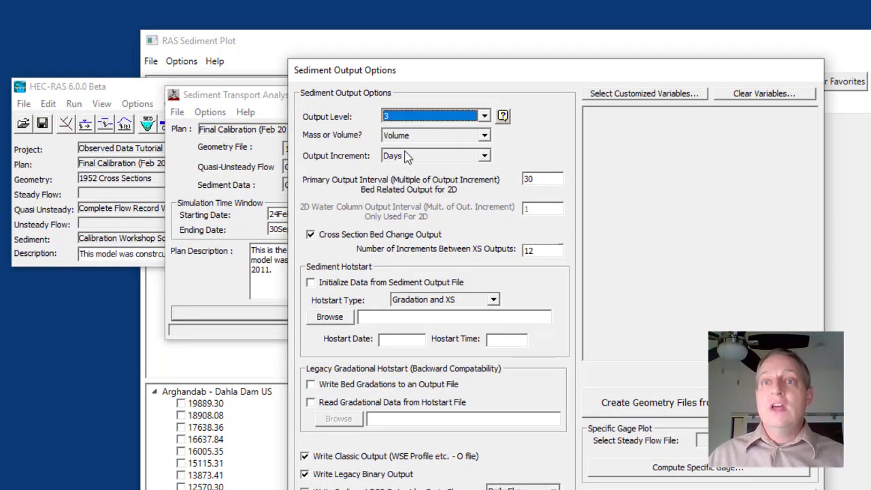
{"action": "key", "text": "Return"}
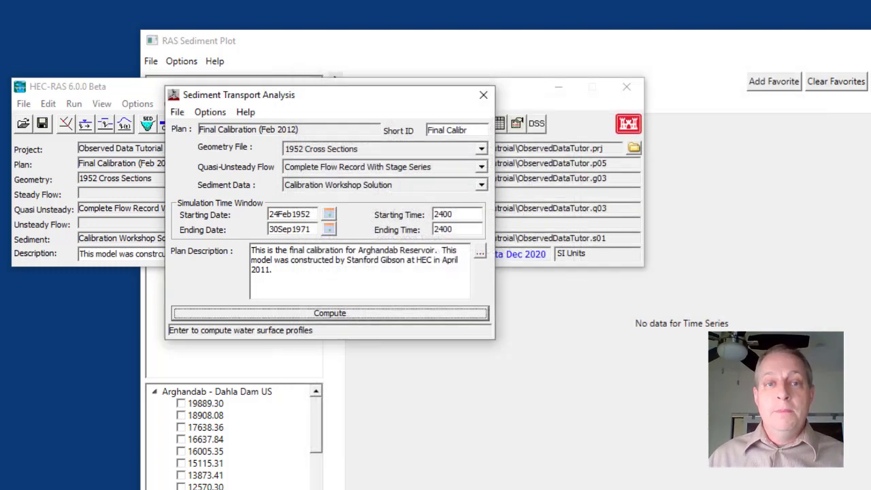
- Switch the sediment plot to Profile mode and select the 13Sep 1971 date (239)
{"action": "left_click", "coordinate": [473, 57]}
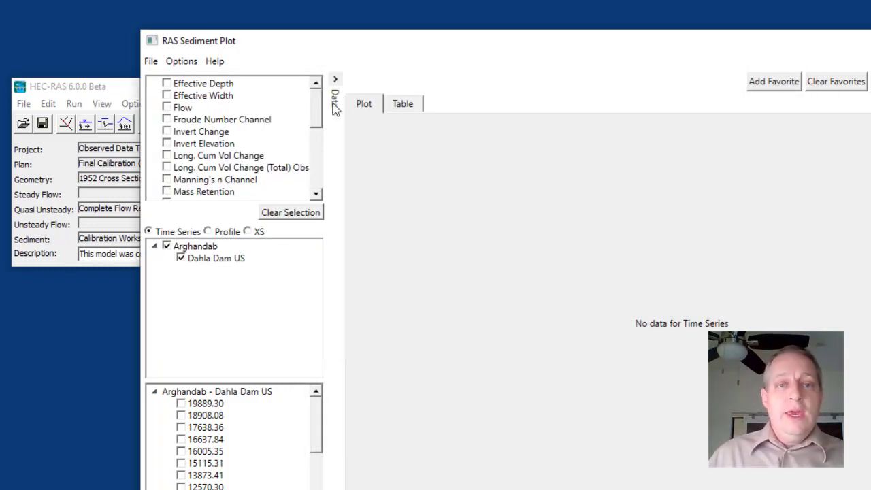
{"action": "scroll", "coordinate": [313, 130], "scroll_direction": "down", "scroll_amount": 3}
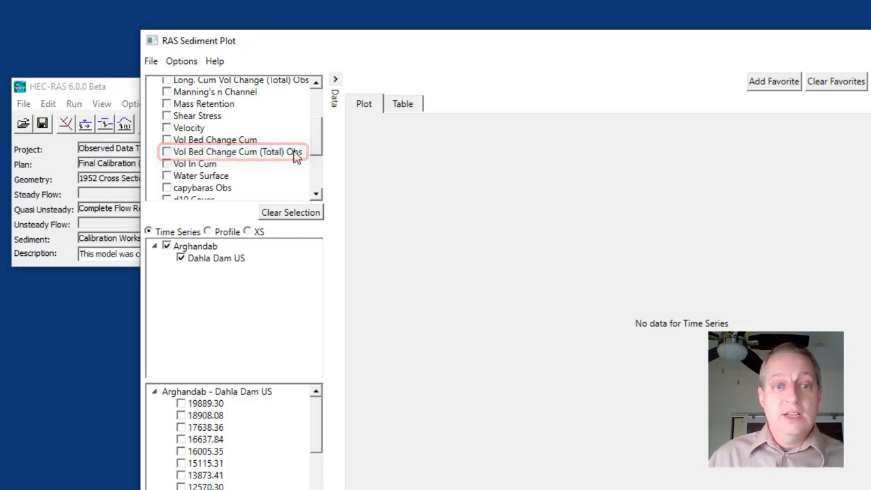
{"action": "left_click", "coordinate": [230, 232]}
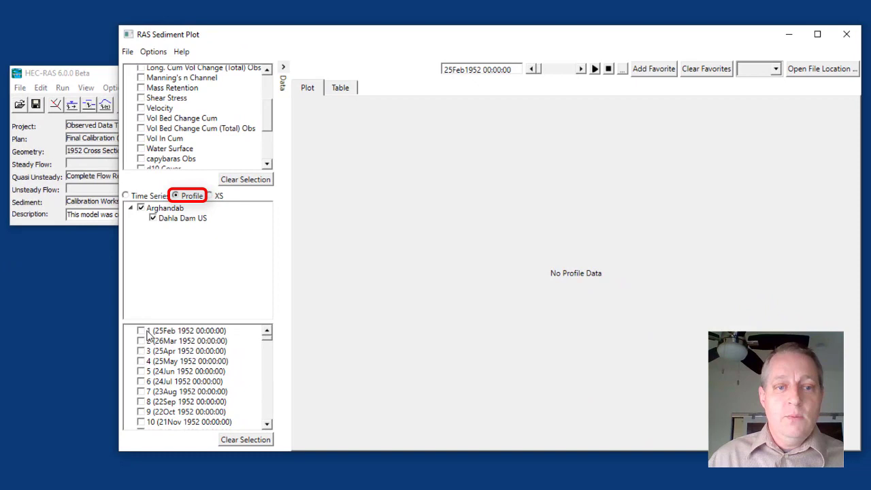
{"action": "left_click_drag", "start_coordinate": [266, 339], "coordinate": [267, 436]}
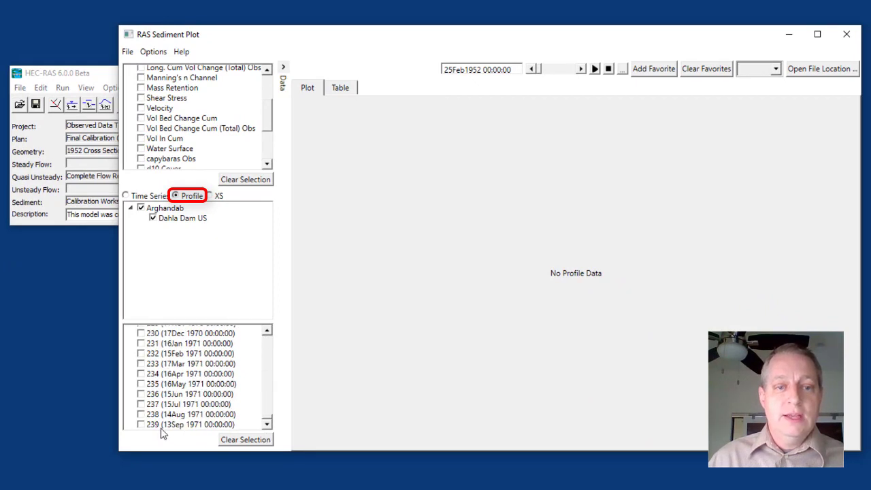
{"action": "left_click", "coordinate": [141, 424]}
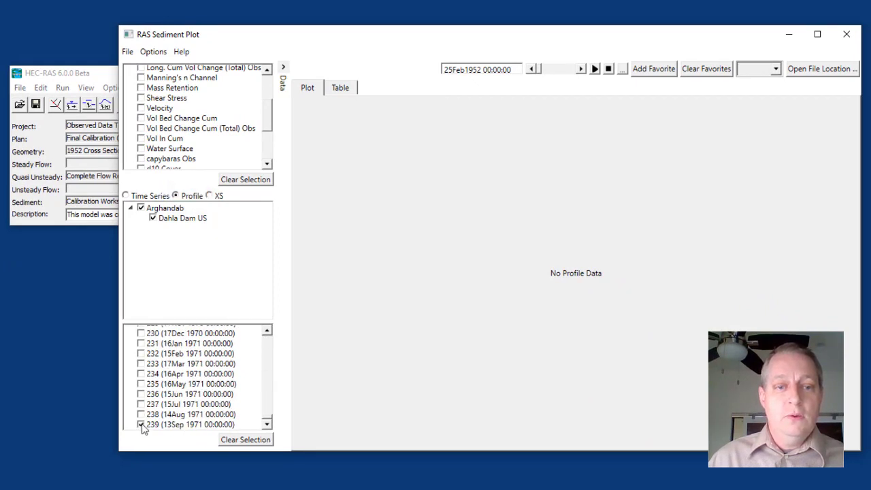
- Plot computed Vol Bed Change Cum and Vol Bed Change Cum (Total) Obs, refreshing the 13Sep 1971 profile
{"action": "left_click", "coordinate": [142, 119]}
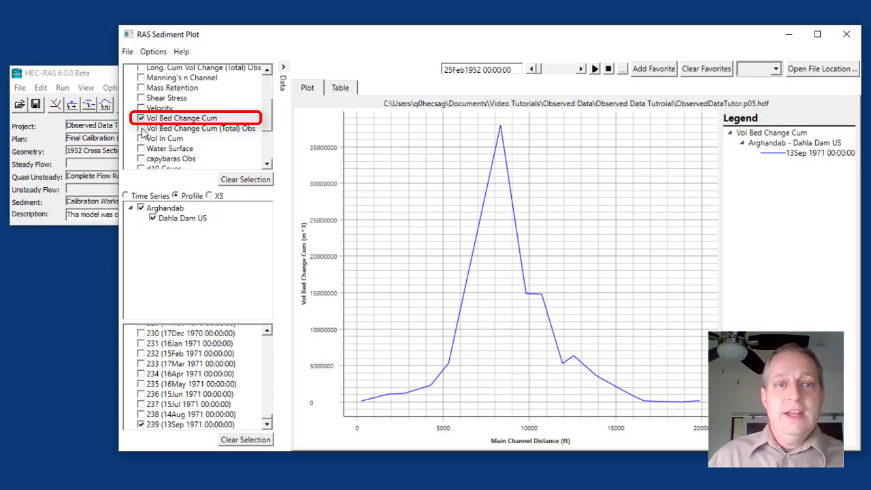
{"action": "left_click", "coordinate": [141, 129]}
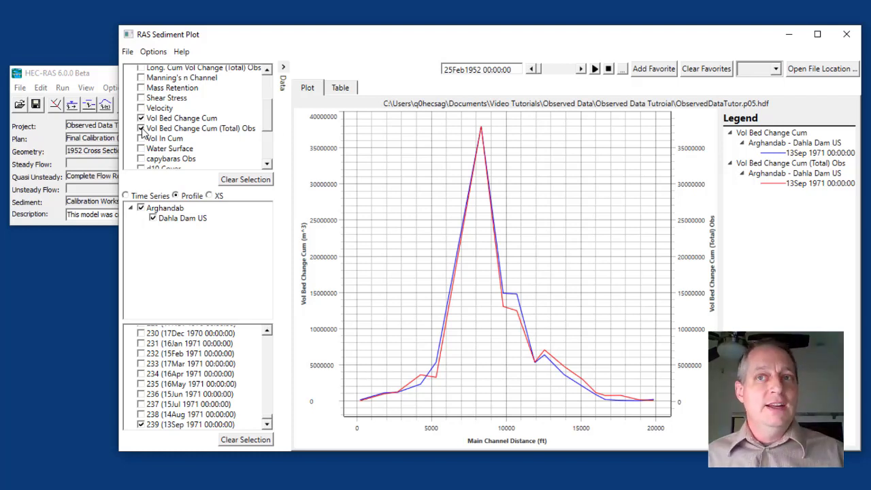
{"action": "mouse_move", "coordinate": [429, 158]}
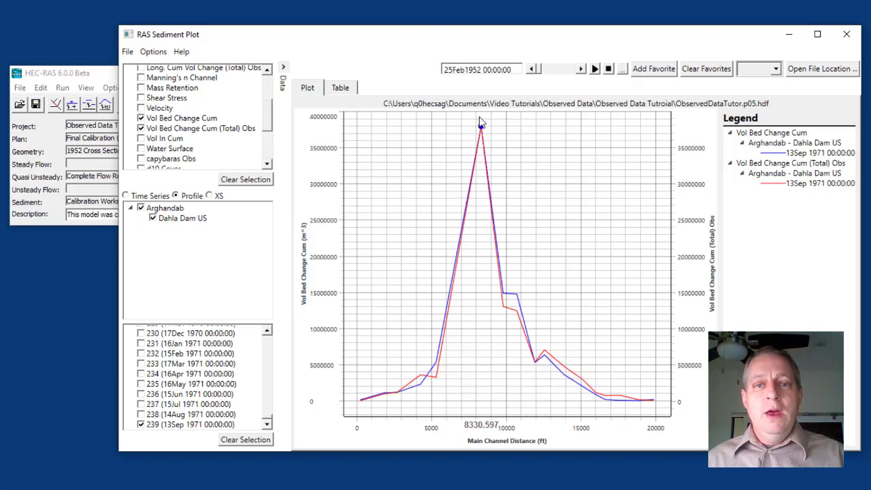
{"action": "mouse_move", "coordinate": [481, 129]}
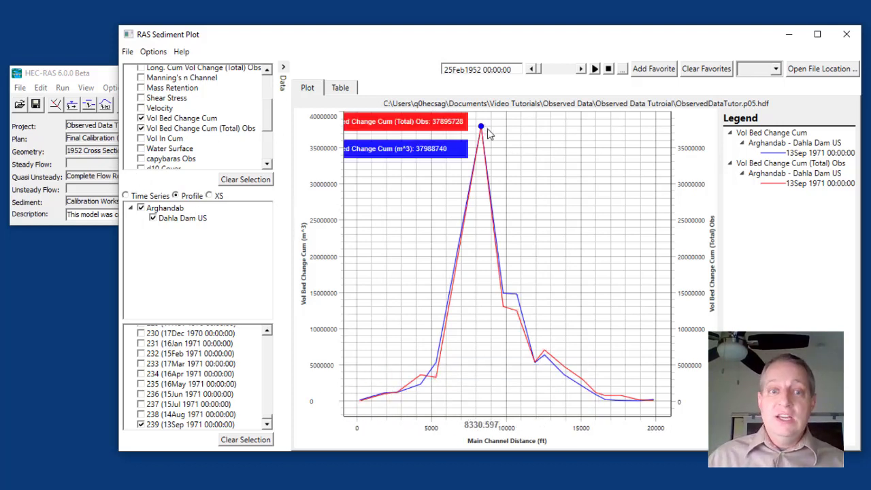
{"action": "left_click", "coordinate": [141, 424]}
{"action": "left_click", "coordinate": [141, 363]}
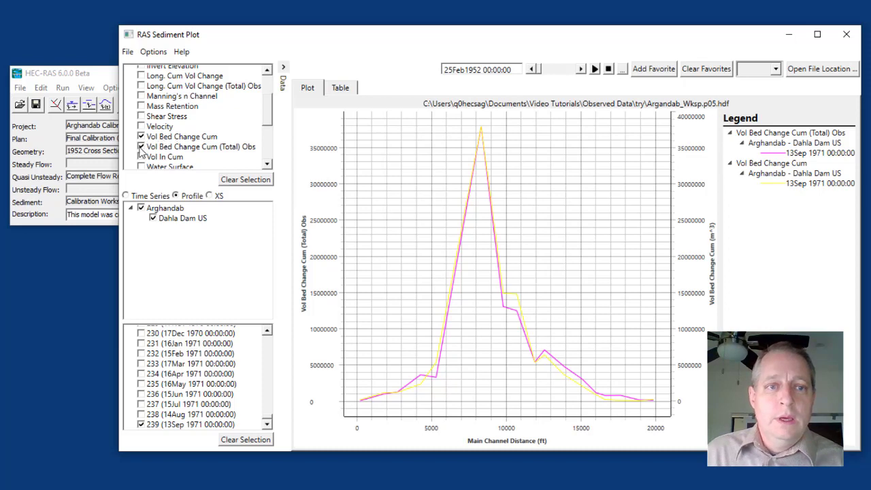
- Replace both Vol Bed Change Cum variables with Long. Cum Vol Change and its (Total) Obs
{"action": "left_click", "coordinate": [141, 146]}
{"action": "left_click", "coordinate": [140, 136]}
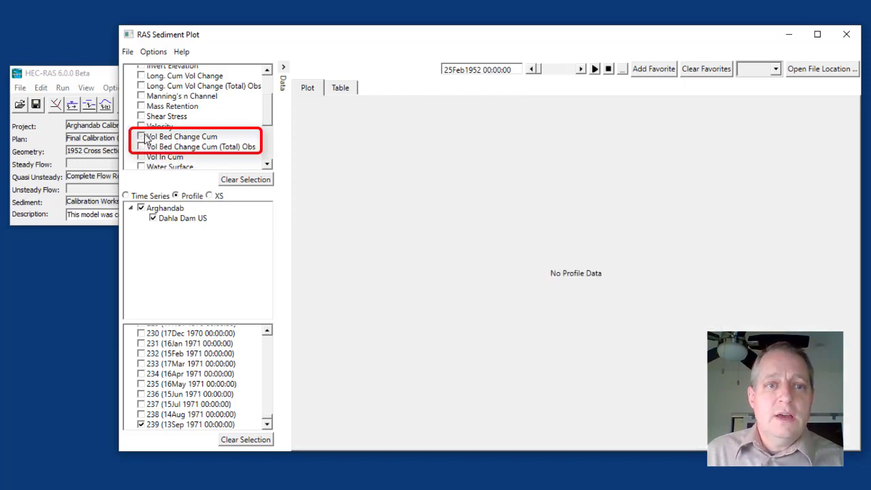
{"action": "scroll", "coordinate": [266, 114], "scroll_direction": "up", "scroll_amount": 2}
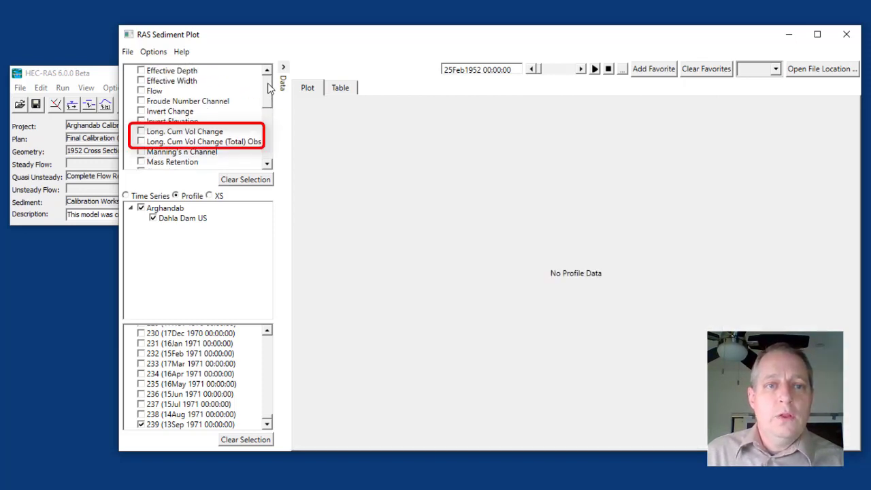
{"action": "left_click", "coordinate": [141, 141]}
{"action": "left_click", "coordinate": [141, 132]}
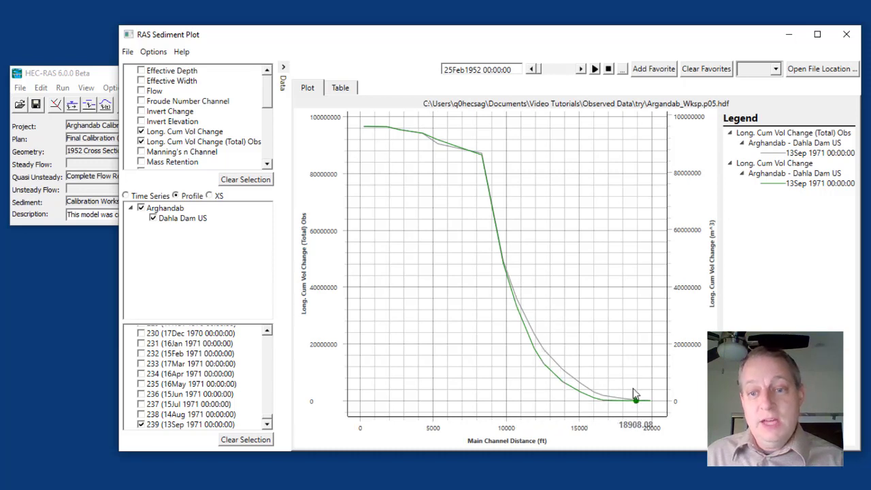
{"action": "mouse_move", "coordinate": [640, 399]}
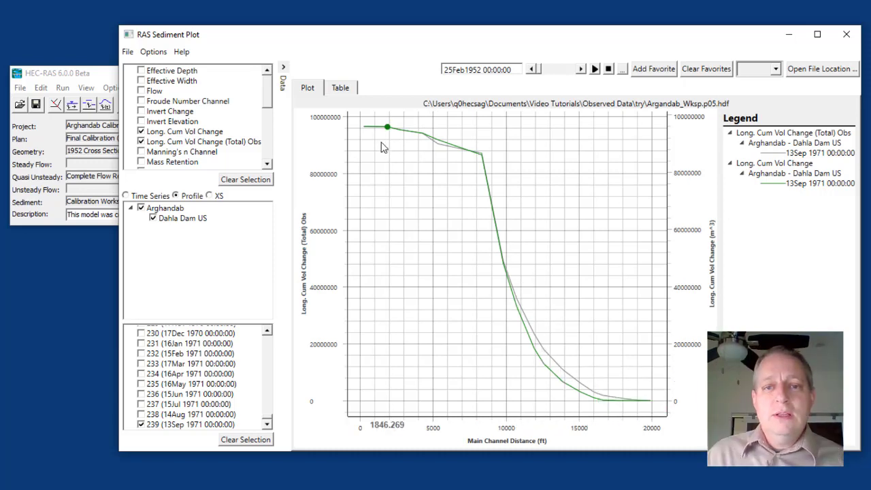
{"action": "mouse_move", "coordinate": [382, 148]}
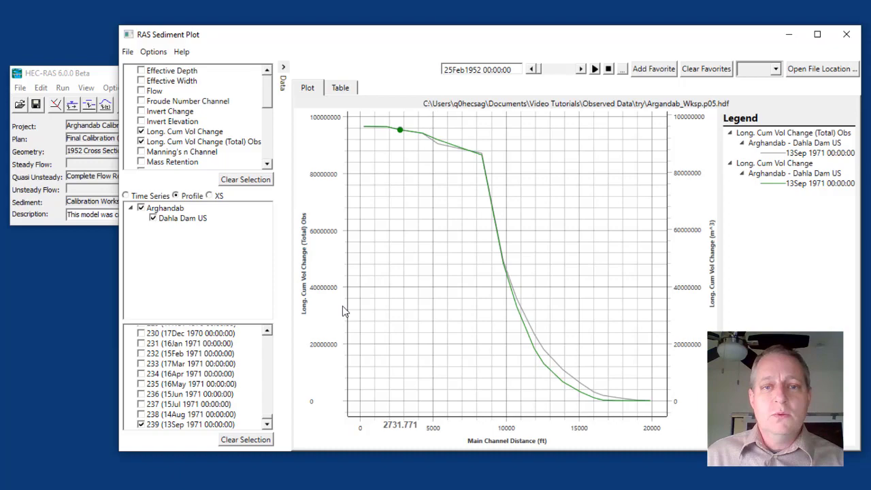
{"action": "mouse_move", "coordinate": [363, 130]}
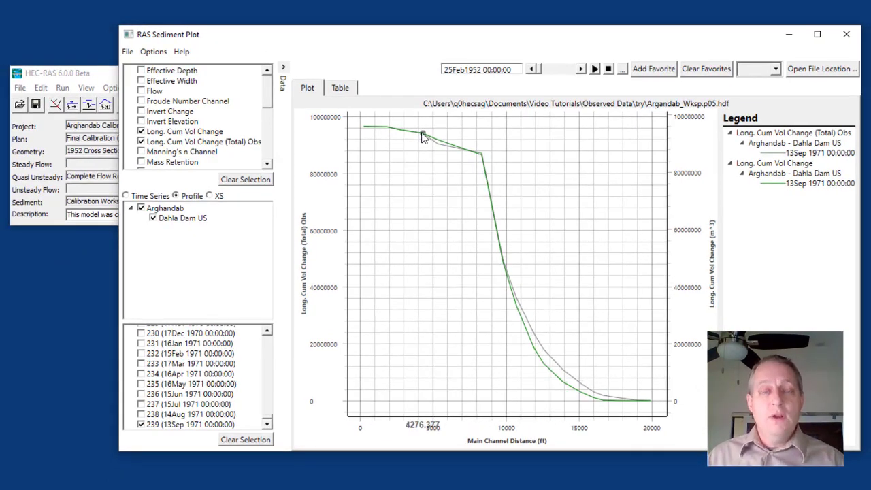
{"action": "mouse_move", "coordinate": [422, 136]}
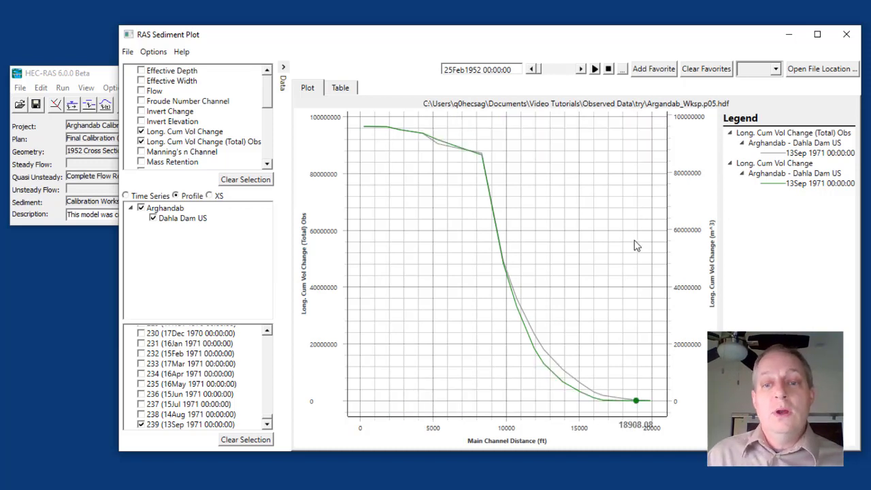
- Briefly show 14Aug 1971 instead of 13Sep 1971, then clear it and both Long. Cum Vol Change variables
{"action": "left_click", "coordinate": [141, 424]}
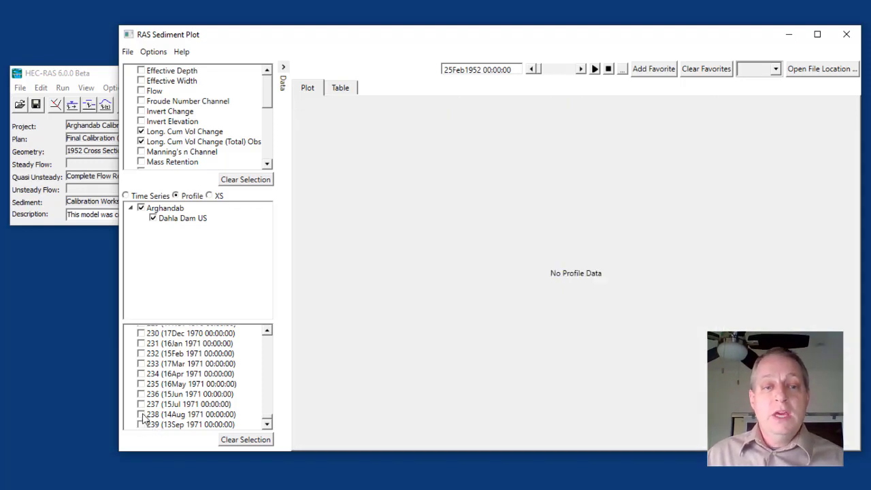
{"action": "left_click", "coordinate": [141, 414]}
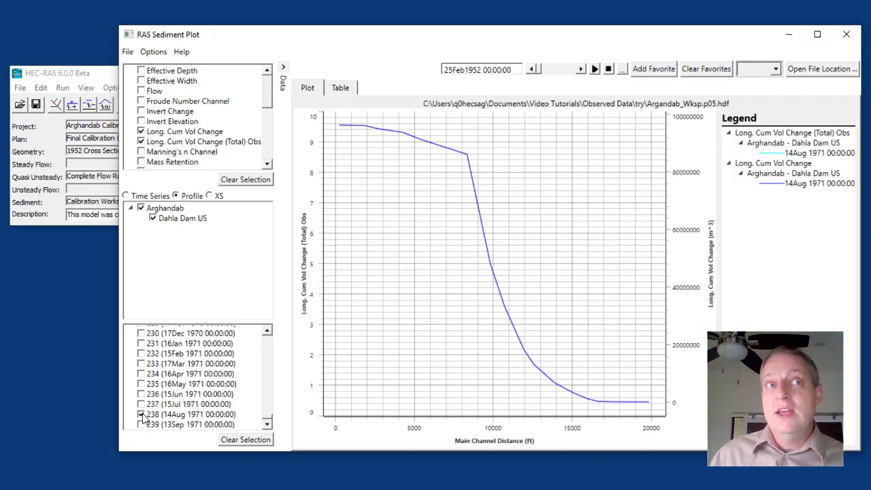
{"action": "left_click", "coordinate": [140, 414]}
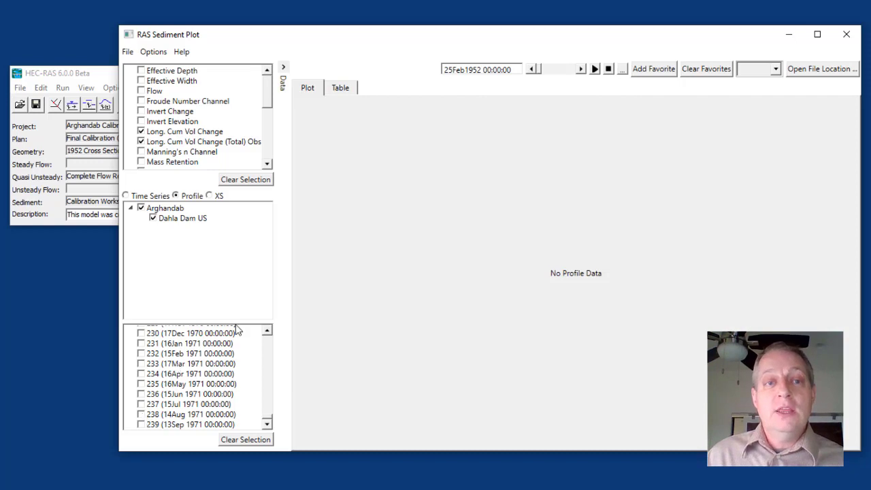
{"action": "left_click", "coordinate": [141, 142]}
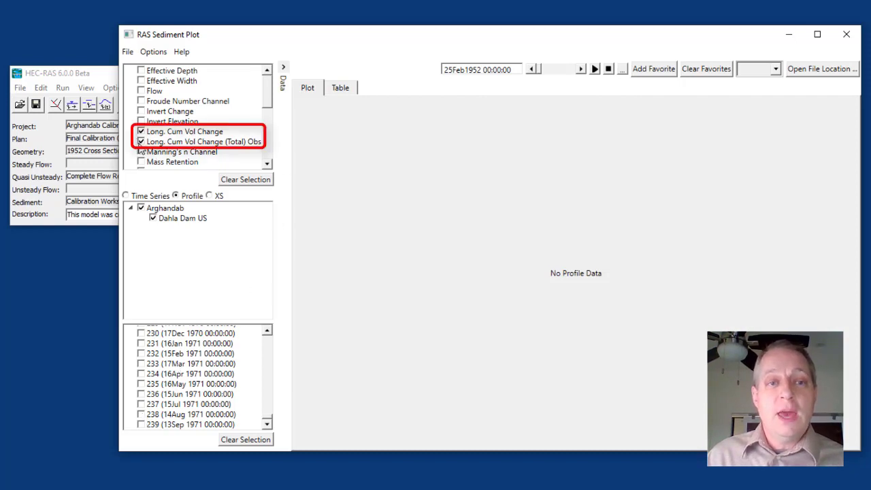
{"action": "left_click", "coordinate": [140, 131]}
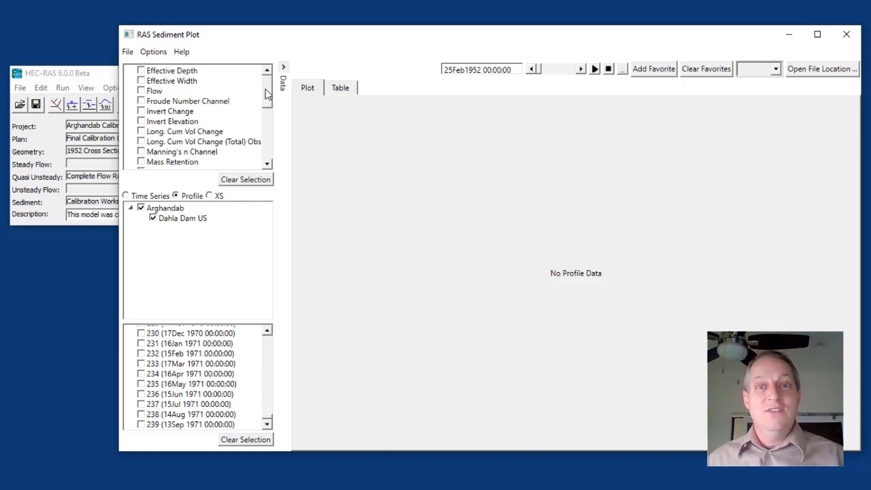
- Plot capybaras Obs for the 13 Sep 1971 profile
{"action": "left_click_drag", "start_coordinate": [266, 94], "coordinate": [248, 125]}
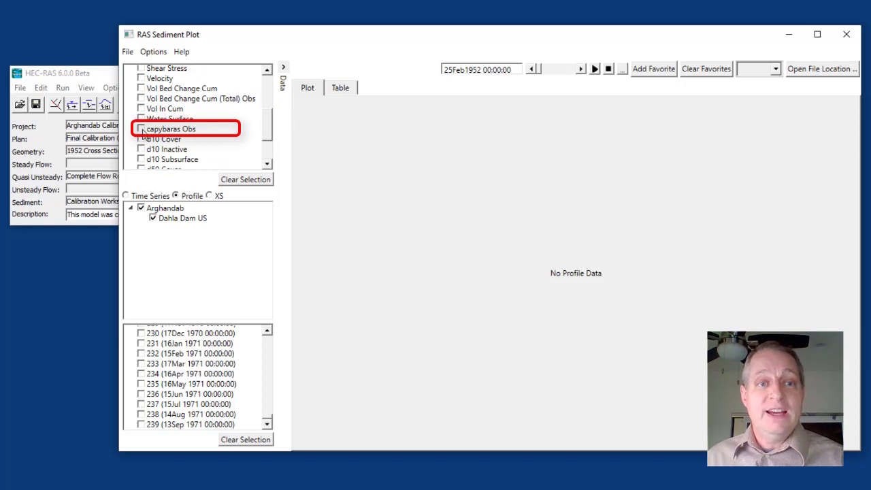
{"action": "left_click", "coordinate": [140, 129]}
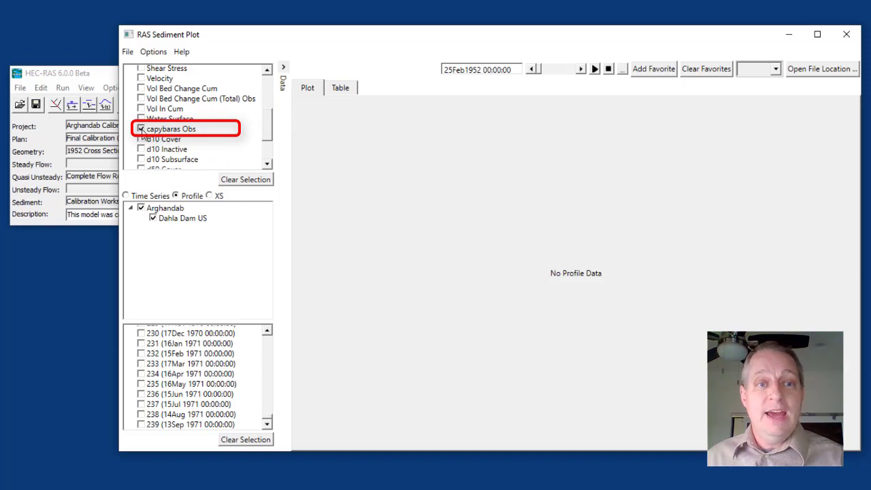
{"action": "left_click", "coordinate": [142, 423]}
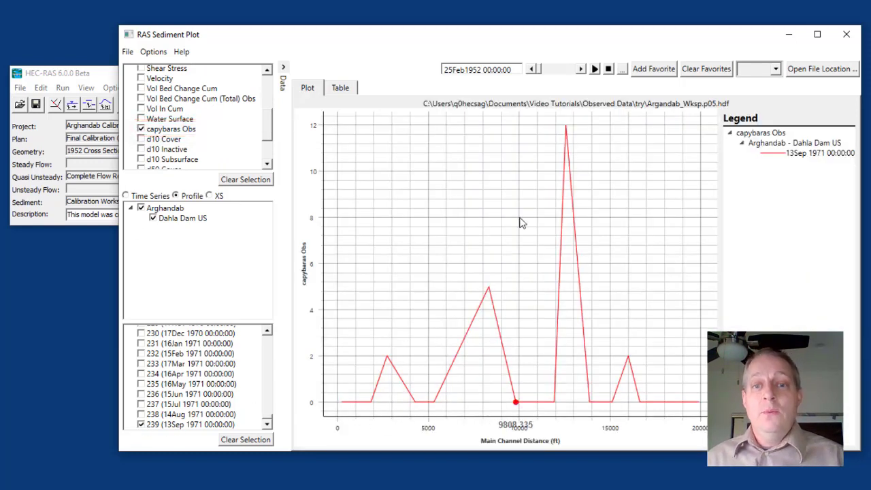
- Briefly overlay d50 Cover and Shear Stress, then remove both, leaving only capybaras Obs
{"action": "scroll", "coordinate": [269, 129], "scroll_direction": "down", "scroll_amount": 2}
{"action": "scroll", "coordinate": [268, 115], "scroll_direction": "up", "scroll_amount": 8}
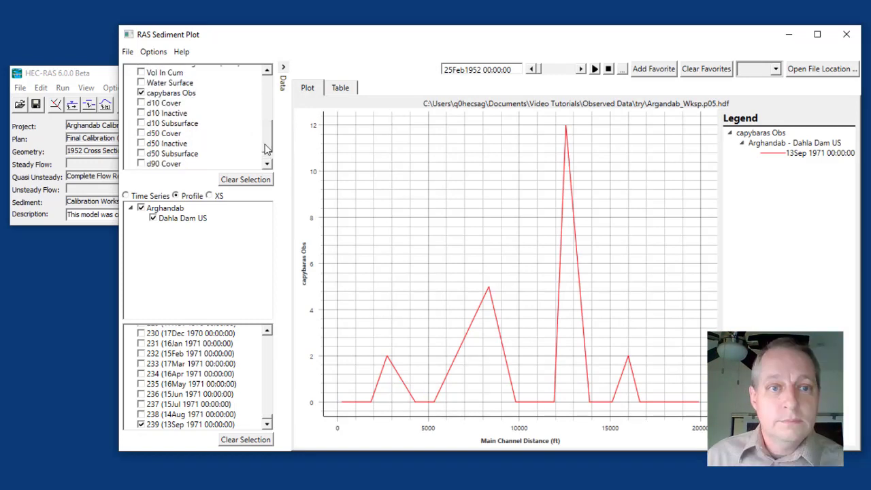
{"action": "scroll", "coordinate": [268, 112], "scroll_direction": "down", "scroll_amount": 5}
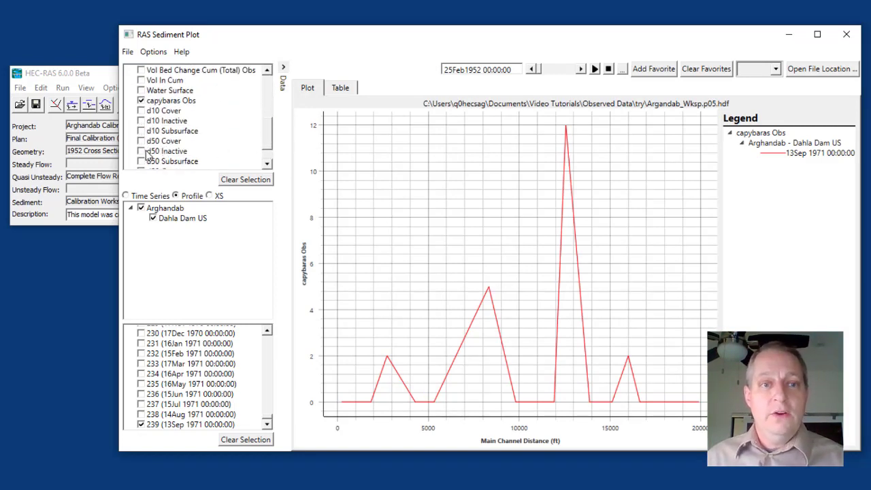
{"action": "left_click", "coordinate": [142, 141]}
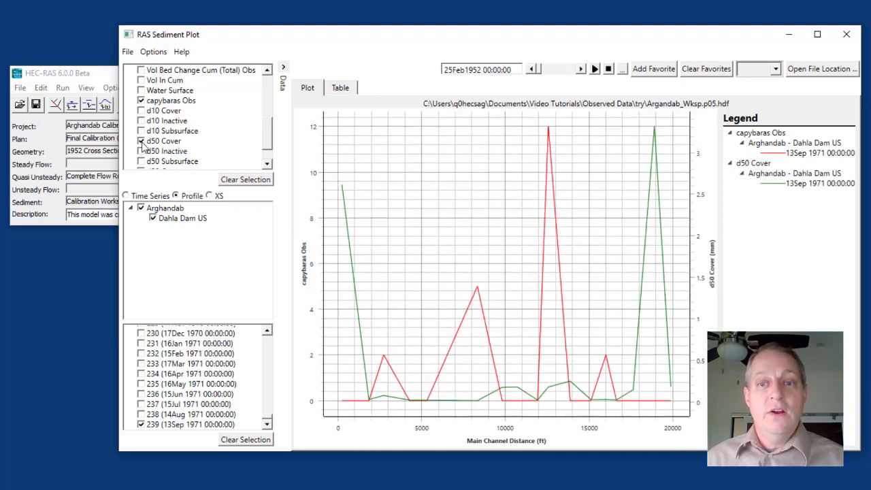
{"action": "left_click", "coordinate": [141, 141]}
{"action": "scroll", "coordinate": [269, 136], "scroll_direction": "up", "scroll_amount": 2}
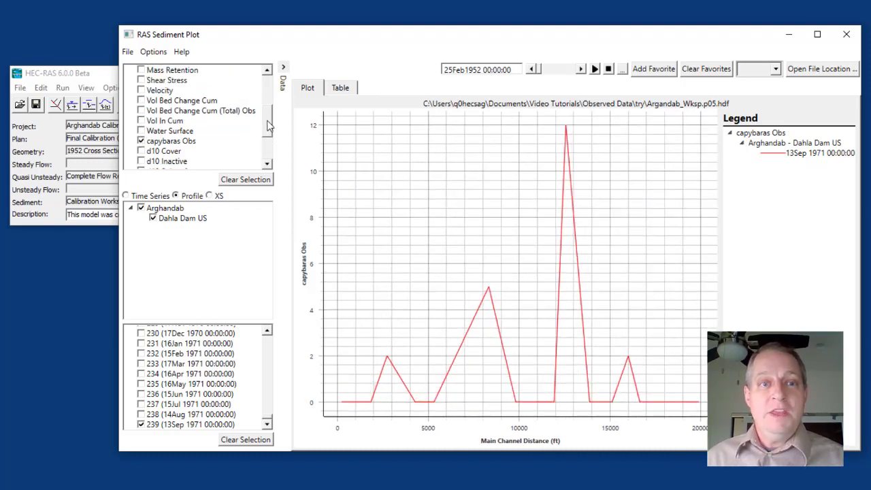
{"action": "left_click", "coordinate": [141, 92]}
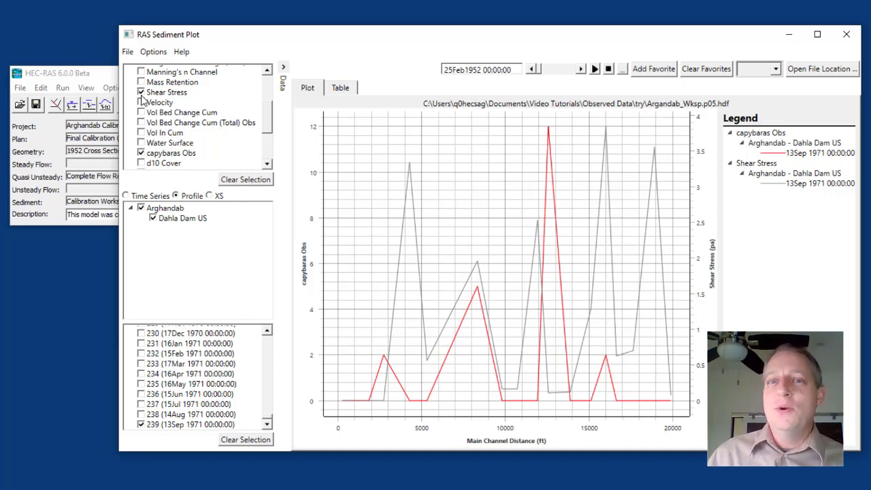
{"action": "left_click", "coordinate": [141, 92]}
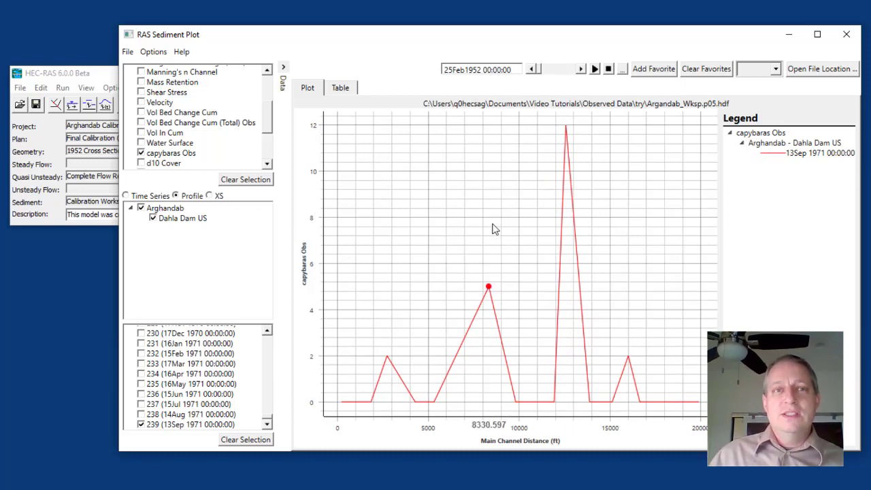
{"action": "mouse_move", "coordinate": [494, 229]}
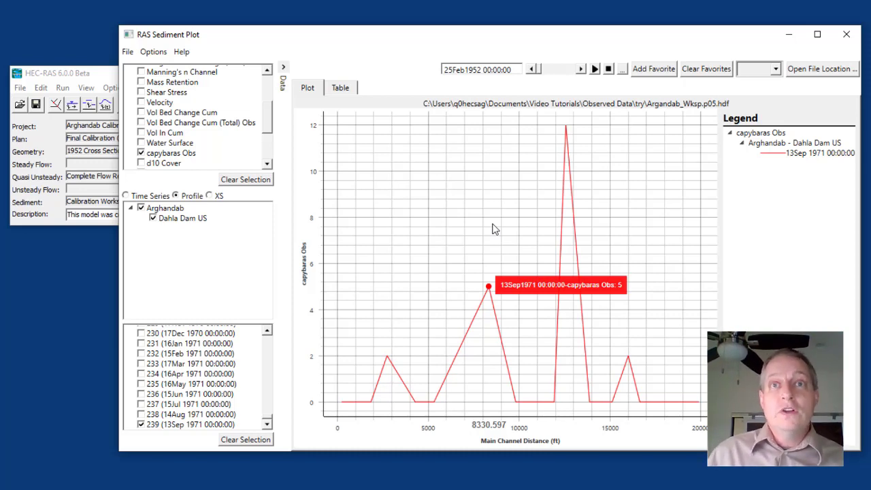
- In Lines and Symbols, give the capybaras Obs profile a plain brown line
{"action": "right_click", "coordinate": [493, 229]}
{"action": "left_click", "coordinate": [388, 326]}
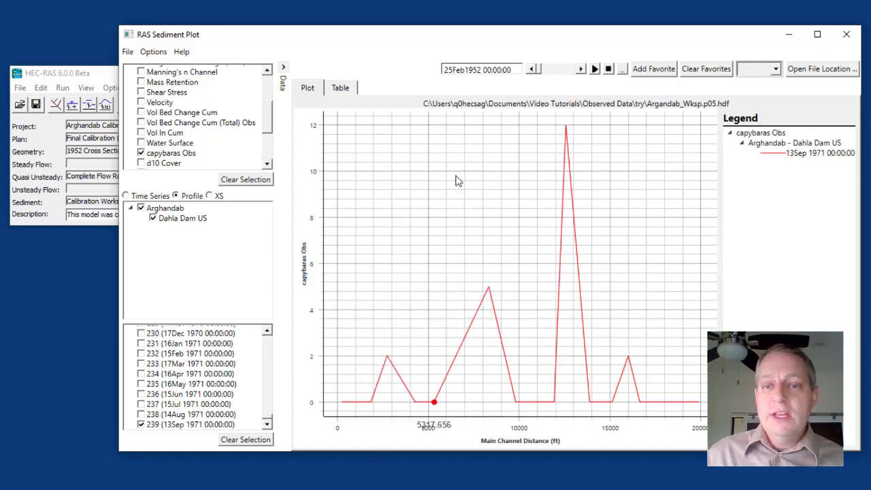
{"action": "right_click", "coordinate": [687, 161]}
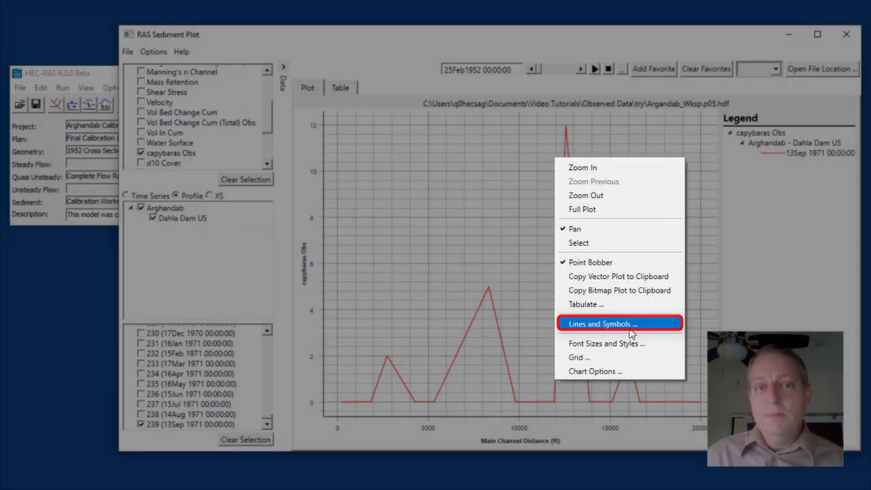
{"action": "left_click", "coordinate": [630, 326]}
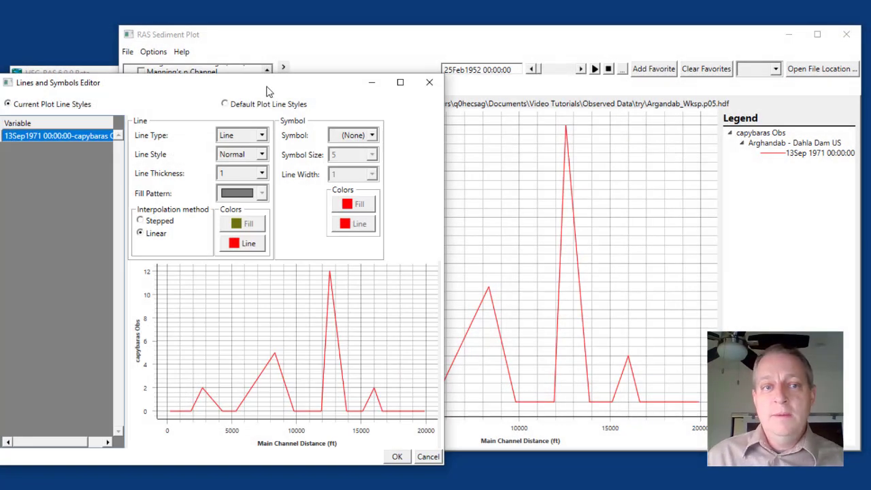
{"action": "left_click_drag", "start_coordinate": [273, 90], "coordinate": [470, 53]}
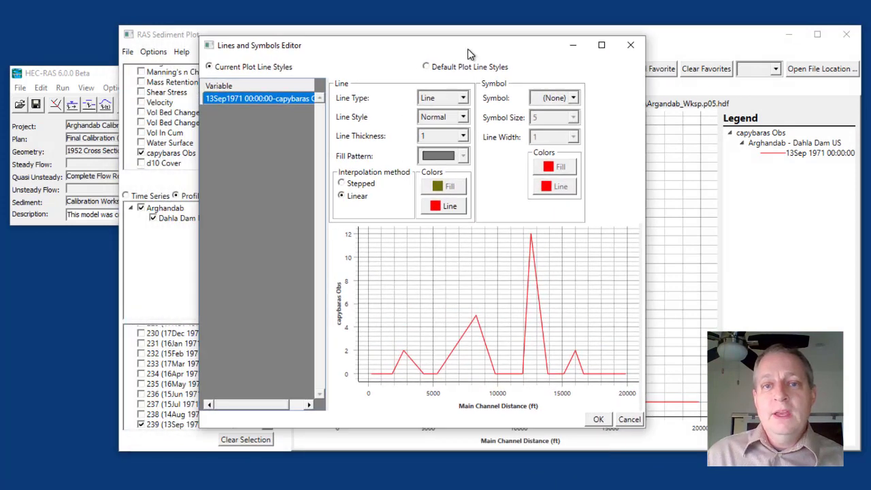
{"action": "left_click", "coordinate": [463, 98]}
{"action": "left_click", "coordinate": [466, 100]}
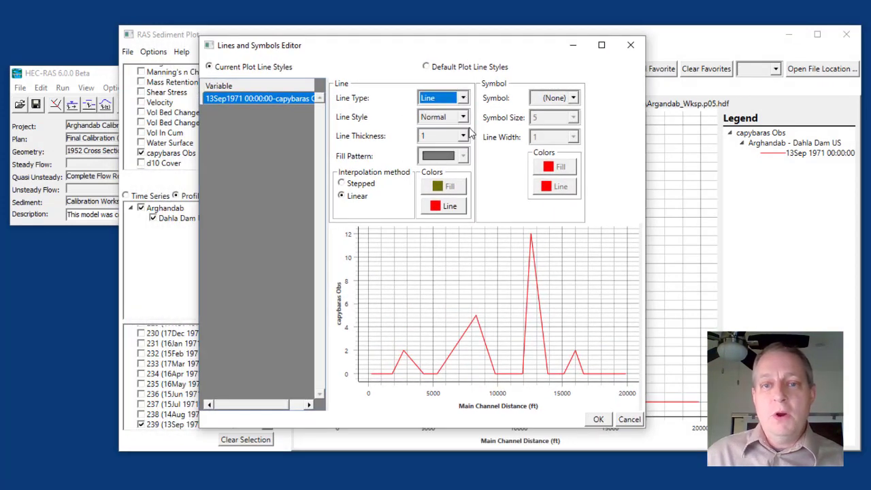
{"action": "left_click", "coordinate": [455, 208]}
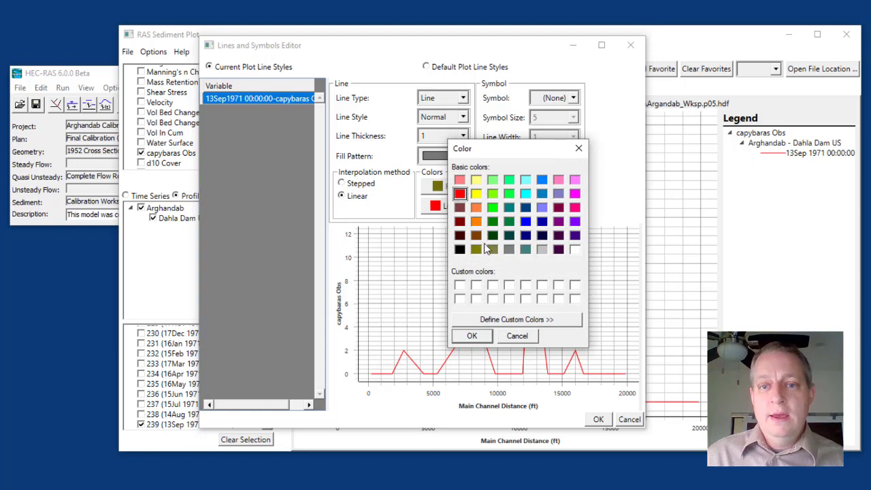
{"action": "left_click", "coordinate": [475, 235]}
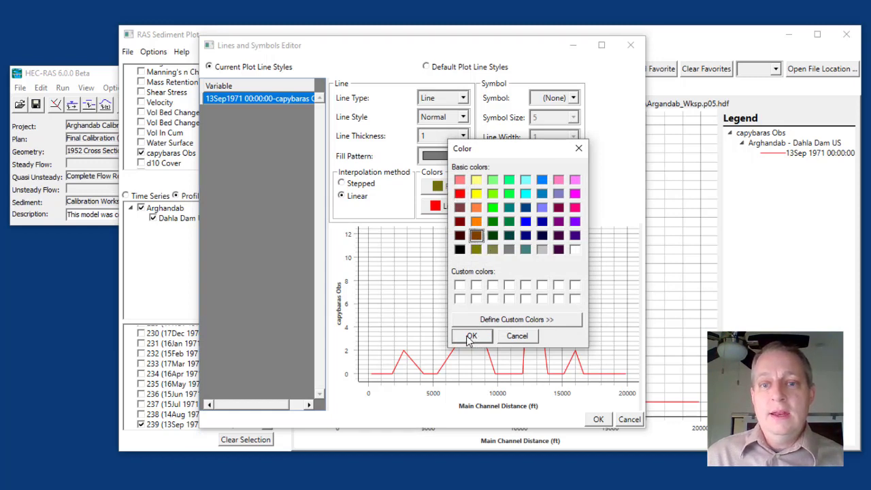
{"action": "left_click", "coordinate": [472, 335]}
- Add size-12 circle markers with white fill and brown outline, and apply the styling
{"action": "left_click", "coordinate": [572, 98]}
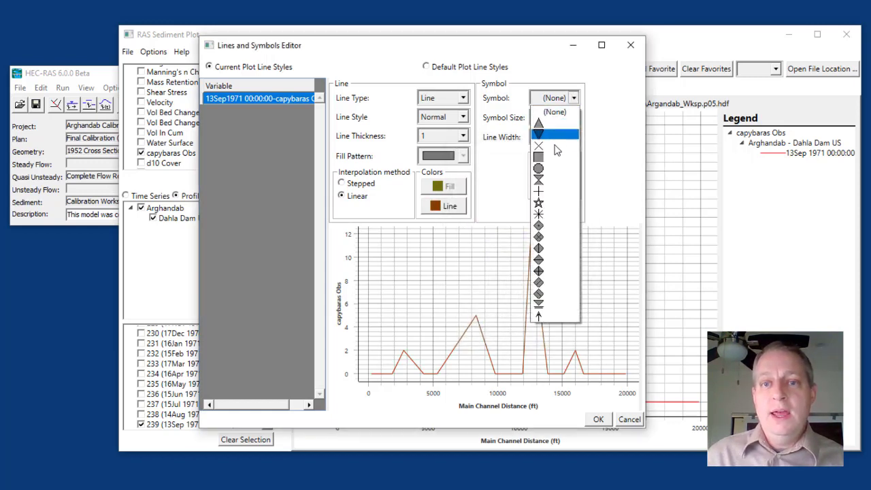
{"action": "left_click", "coordinate": [557, 164]}
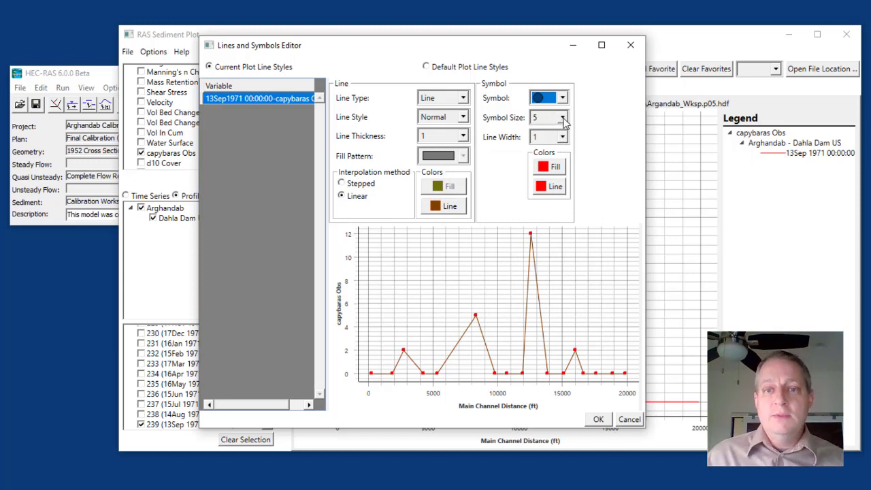
{"action": "left_click", "coordinate": [564, 118]}
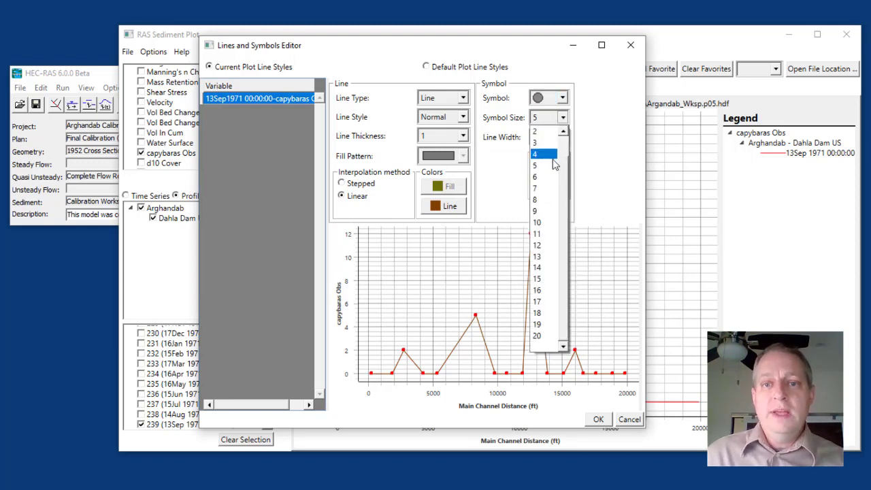
{"action": "left_click", "coordinate": [547, 248]}
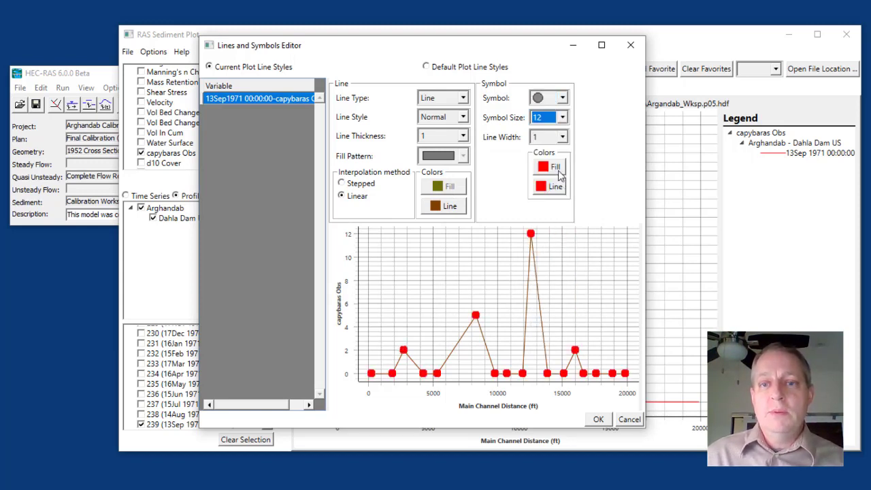
{"action": "left_click", "coordinate": [552, 167]}
{"action": "left_click", "coordinate": [575, 249]}
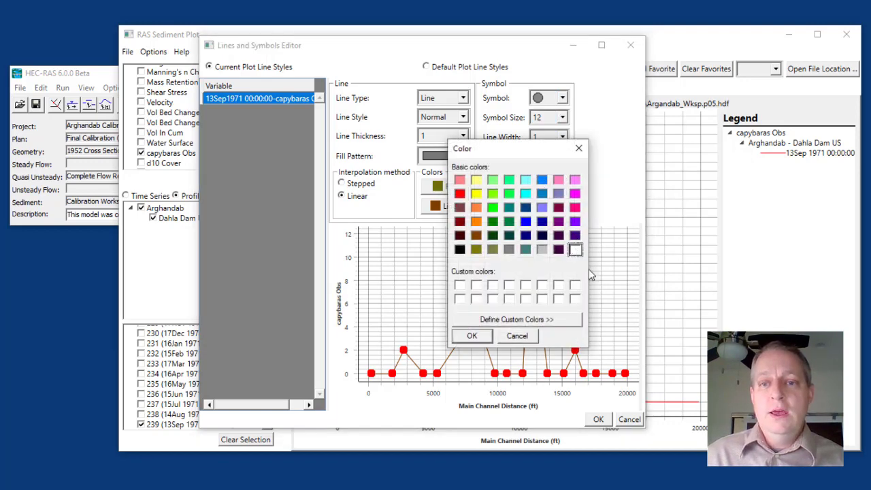
{"action": "left_click", "coordinate": [472, 335]}
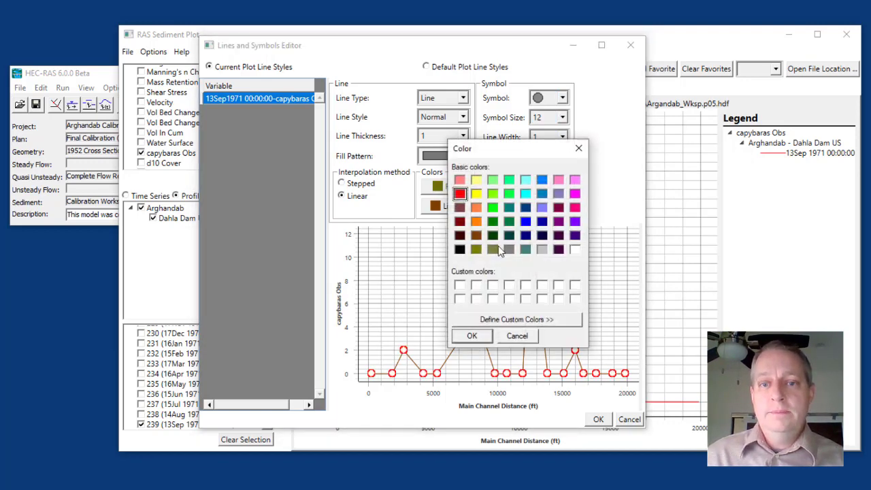
{"action": "left_click", "coordinate": [476, 234]}
{"action": "left_click", "coordinate": [472, 332]}
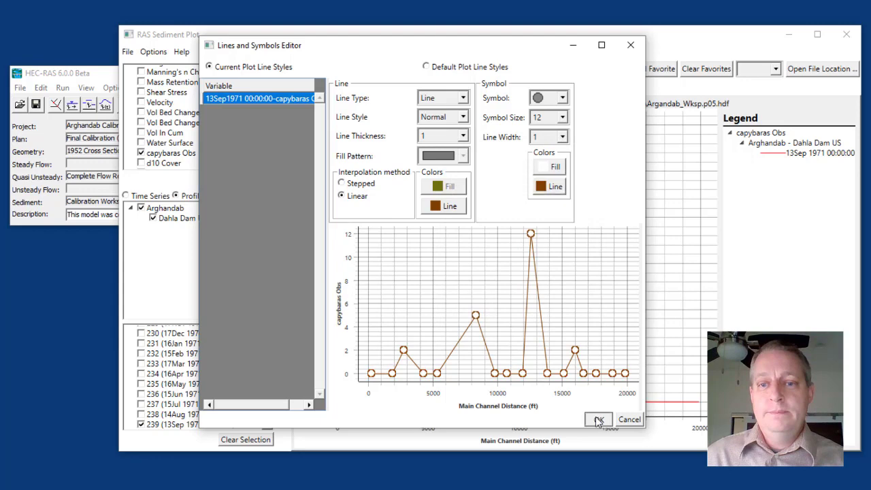
{"action": "left_click", "coordinate": [599, 418]}
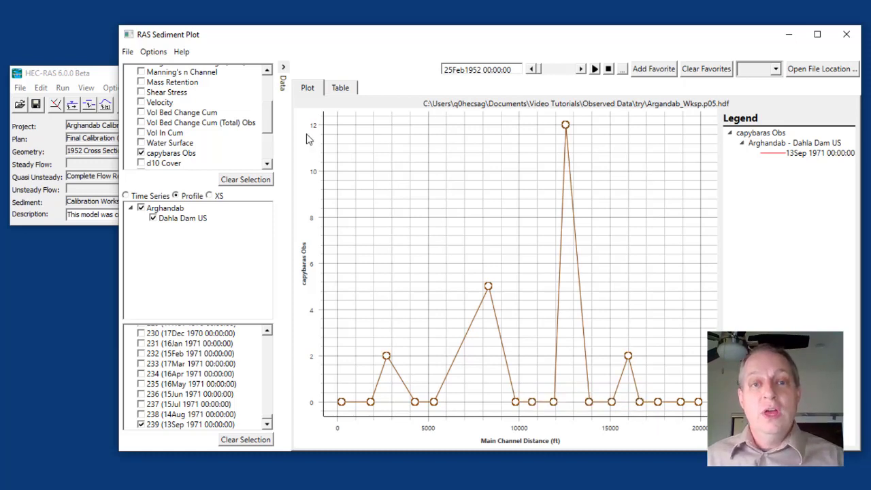
- Switch to the Table view listing capybaras Obs values at 17 stations
{"action": "left_click", "coordinate": [350, 89]}
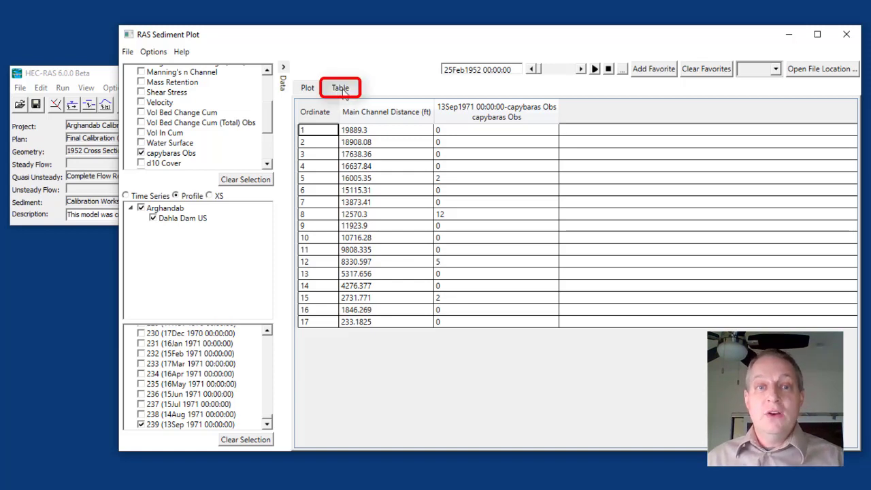
- Switch back to the Plot view of the brown capybaras Obs profile
{"action": "left_click", "coordinate": [309, 90]}
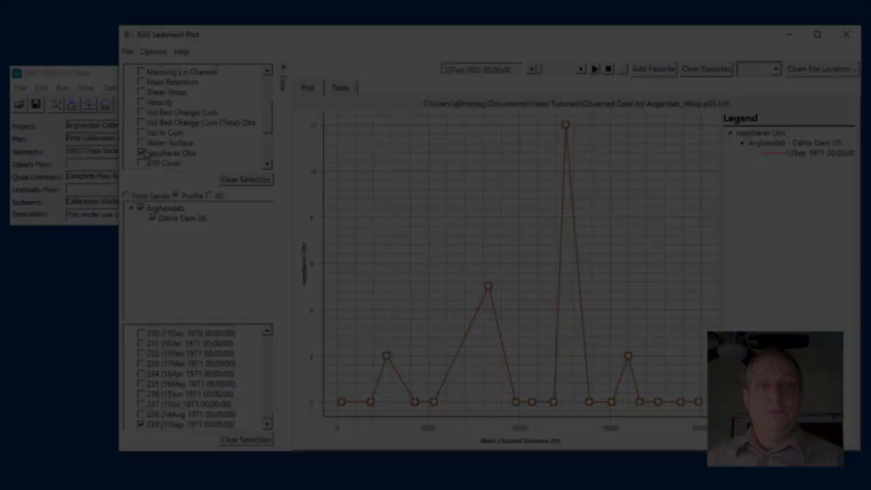